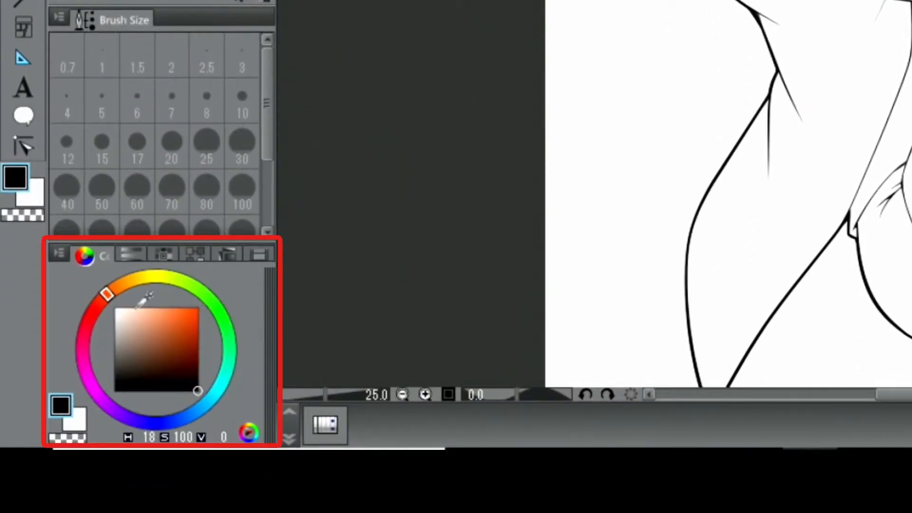
Fill the raised arm, hand and fingers with a light peach skin colour (H 18, S 26, V 99)
left_click_drag(136, 308, 135, 308)
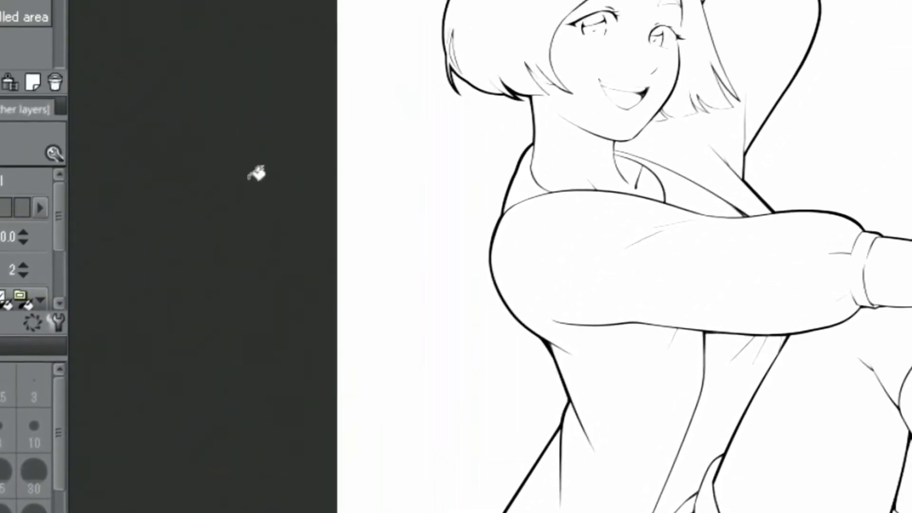
left_click(467, 129)
left_click(433, 109)
left_click(414, 123)
left_click(411, 141)
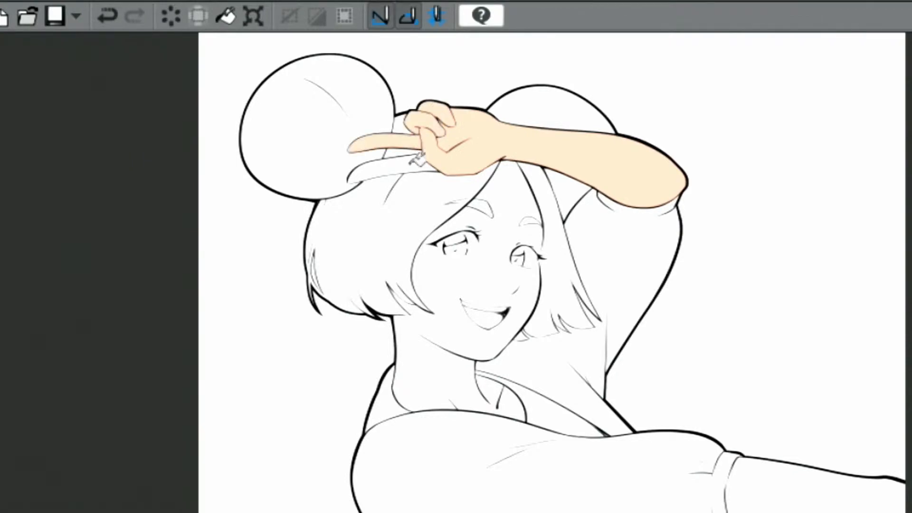
left_click(416, 165)
Undo the first face fill and refill the face and neck with Close gap set to the fourth level
left_click(515, 210)
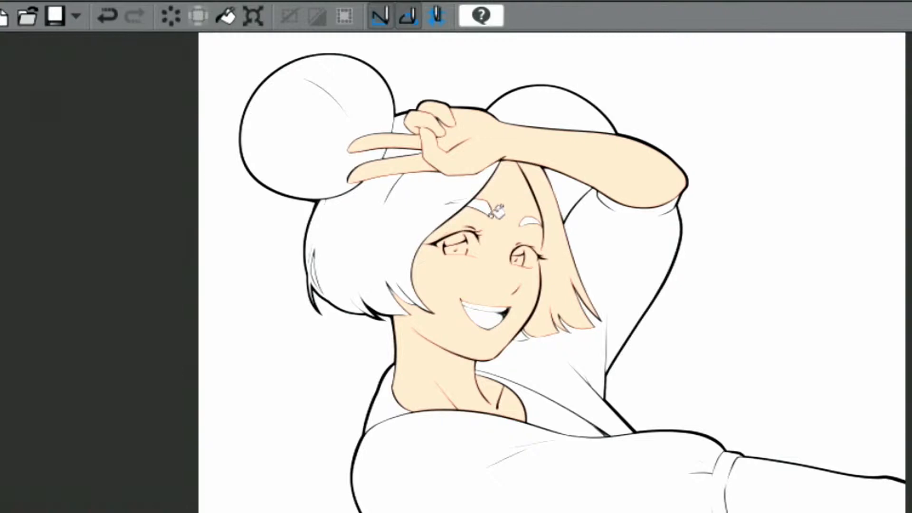
left_click(104, 15)
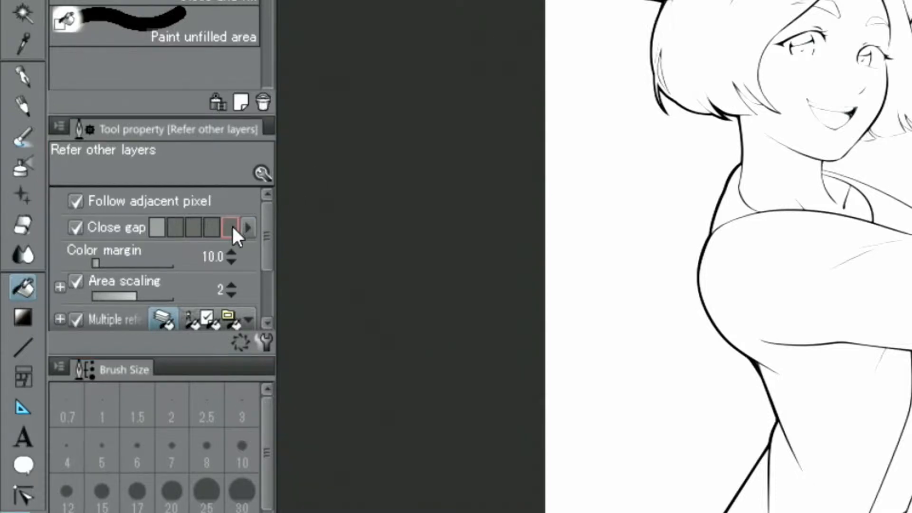
left_click(209, 228)
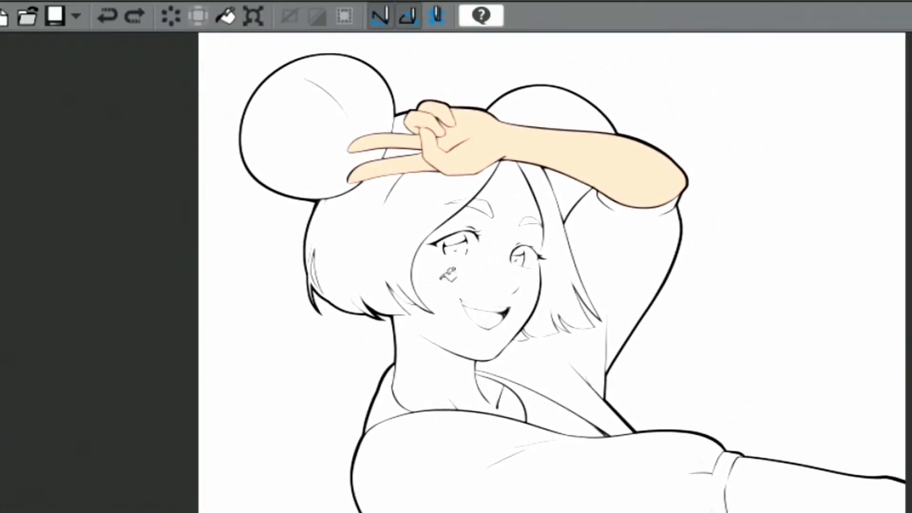
left_click(445, 280)
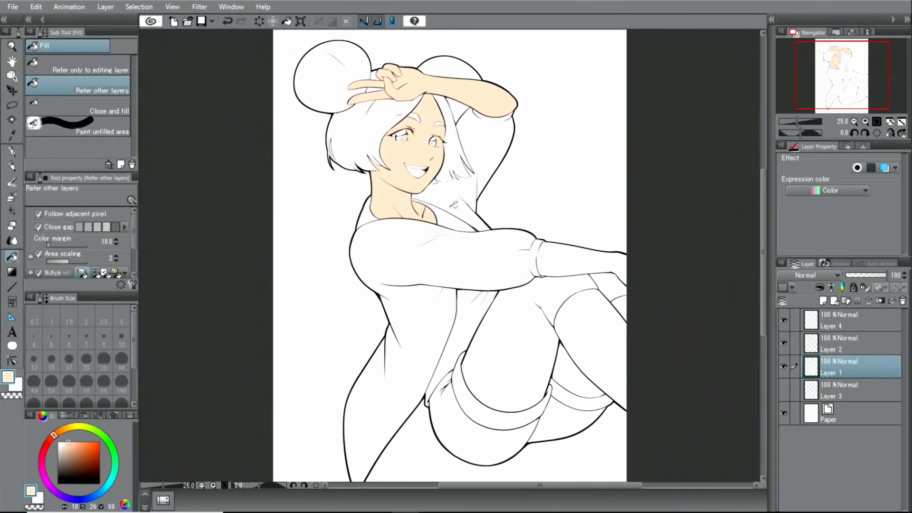
Fill the lower forearm, its hand and the bare legs with the same peach skin colour
left_click(559, 252)
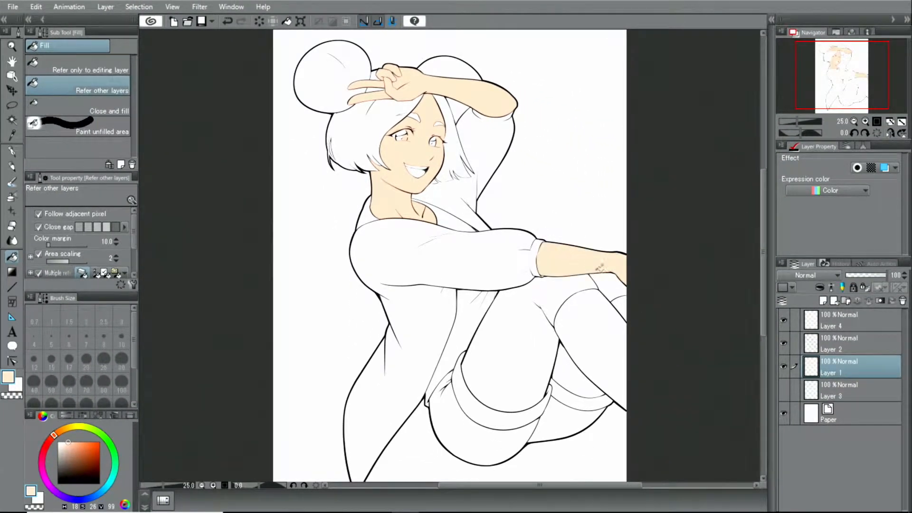
left_click(602, 280)
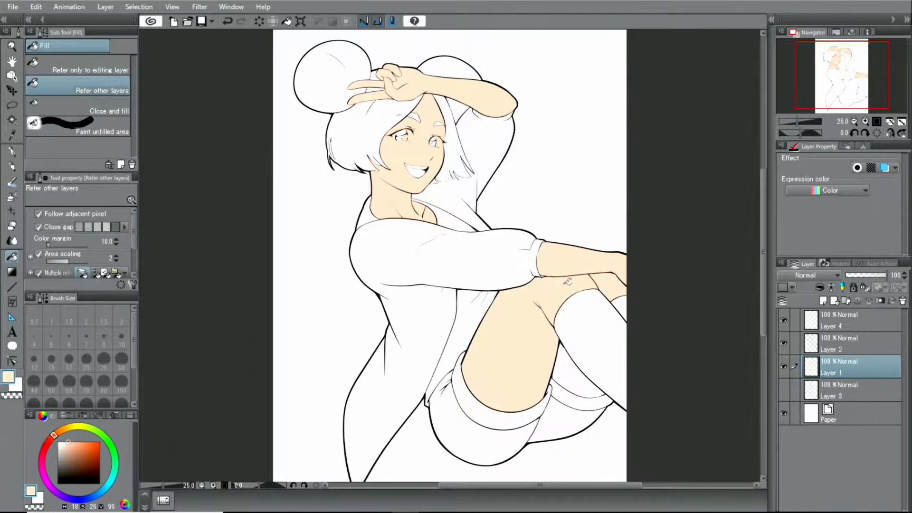
left_click(565, 362)
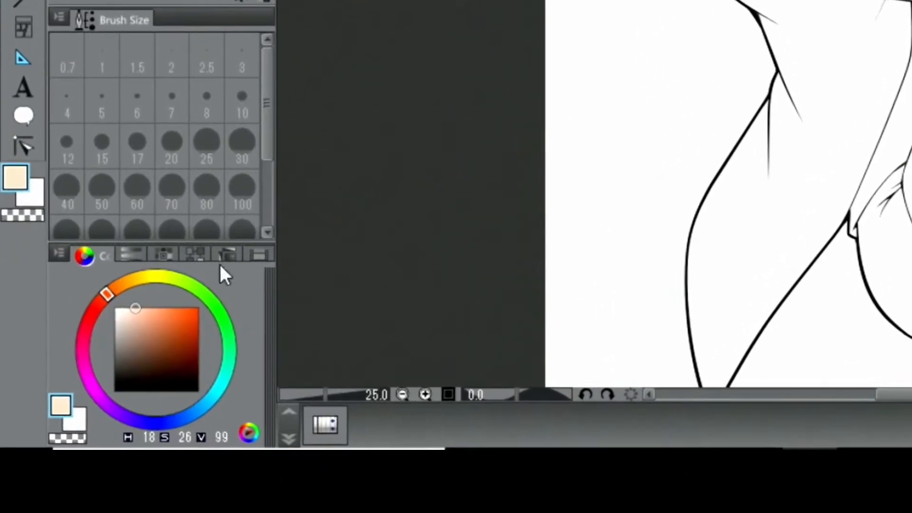
Choose a paler skin tone (S 15, V 98) and recolour all the filled skin with Change color of line to drawing color
left_click_drag(135, 312, 127, 309)
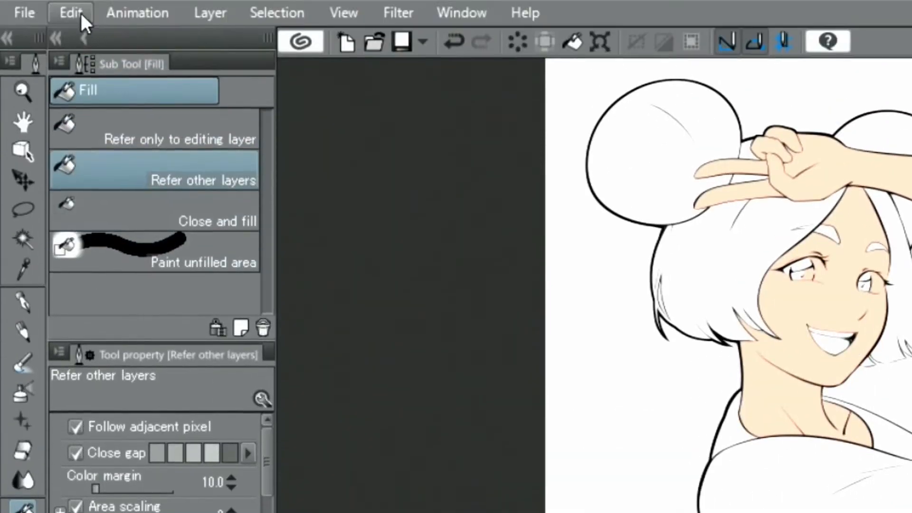
left_click(71, 13)
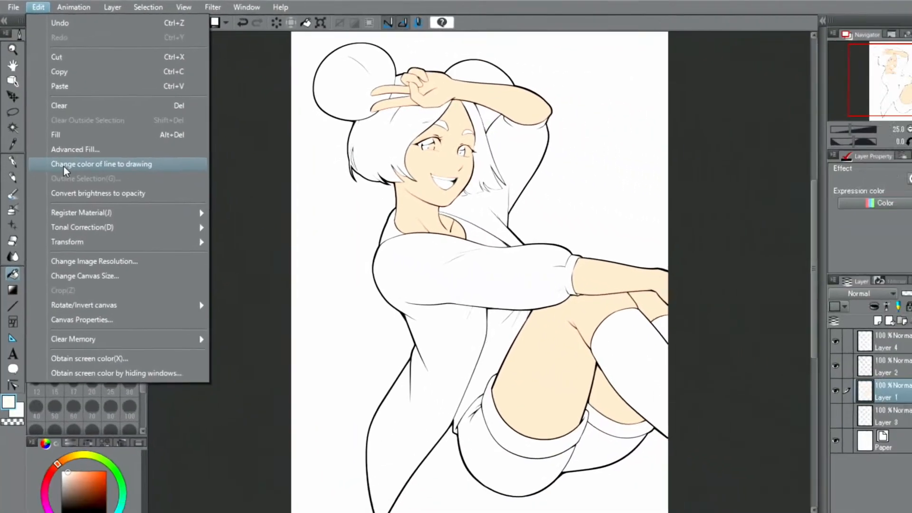
left_click(64, 164)
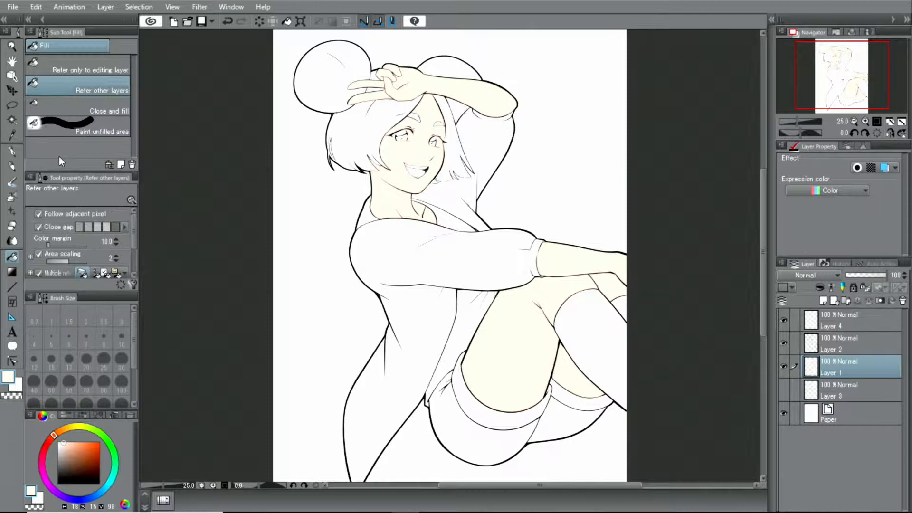
key("ctrl+z")
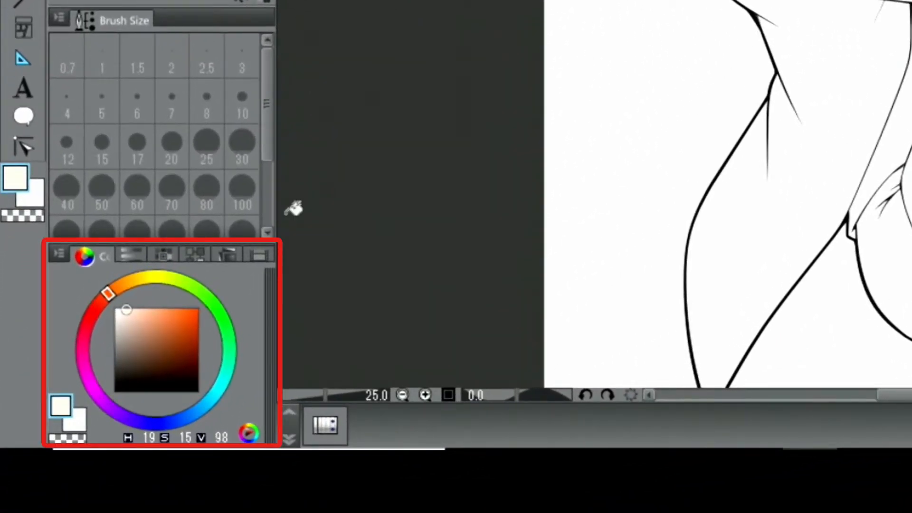
Fill the left hair bun and the main hair areas left of the face with yellow (H 49, S 77, V 100)
left_click_drag(123, 281, 138, 278)
left_click_drag(126, 308, 179, 308)
left_click(143, 280)
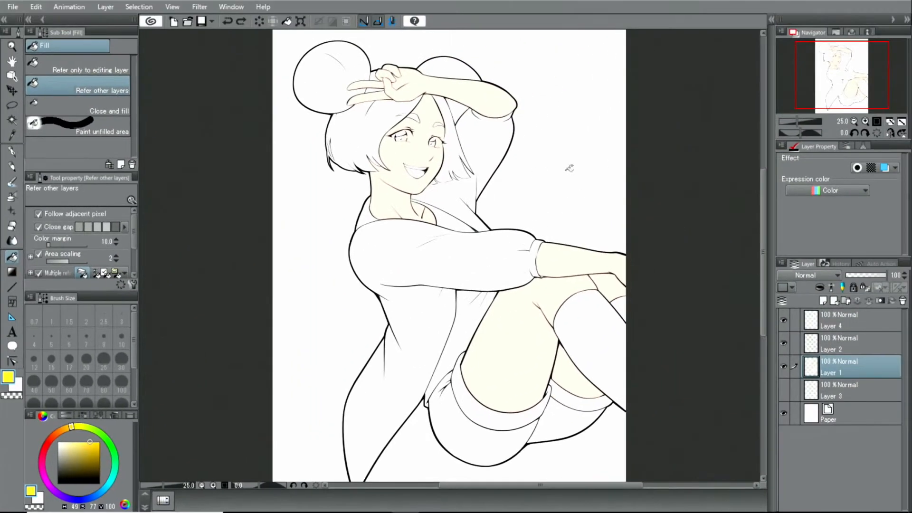
left_click(865, 121)
left_click(864, 121)
left_click(865, 121)
left_click_drag(843, 94, 823, 60)
left_click(373, 62)
left_click(414, 105)
left_click(401, 141)
left_click(415, 236)
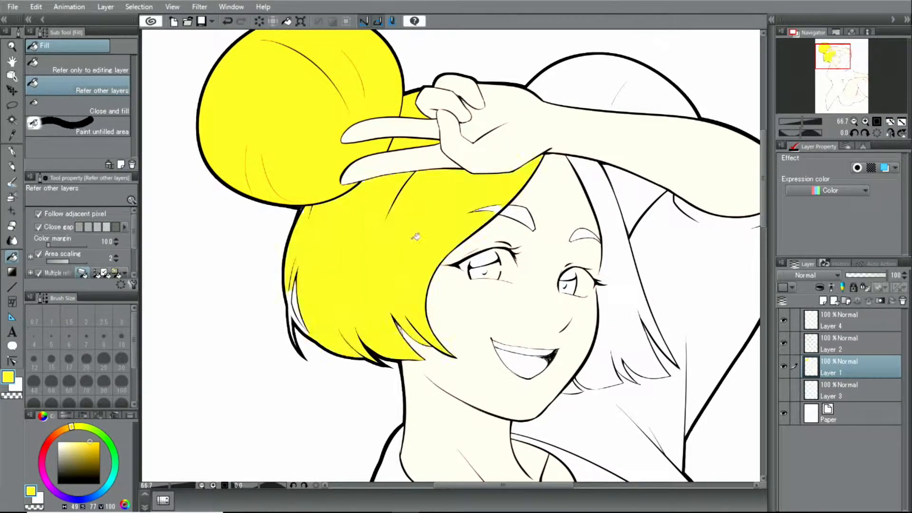
Fill the small strands at the left hair tips, the hair right of the face and the right bun with yellow
left_click(298, 302)
left_click(304, 309)
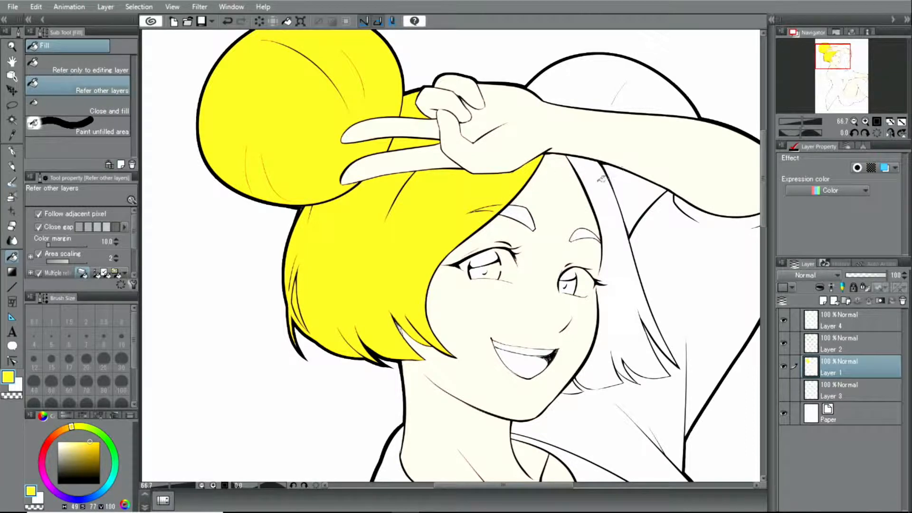
left_click(601, 180)
left_click(627, 187)
left_click(600, 81)
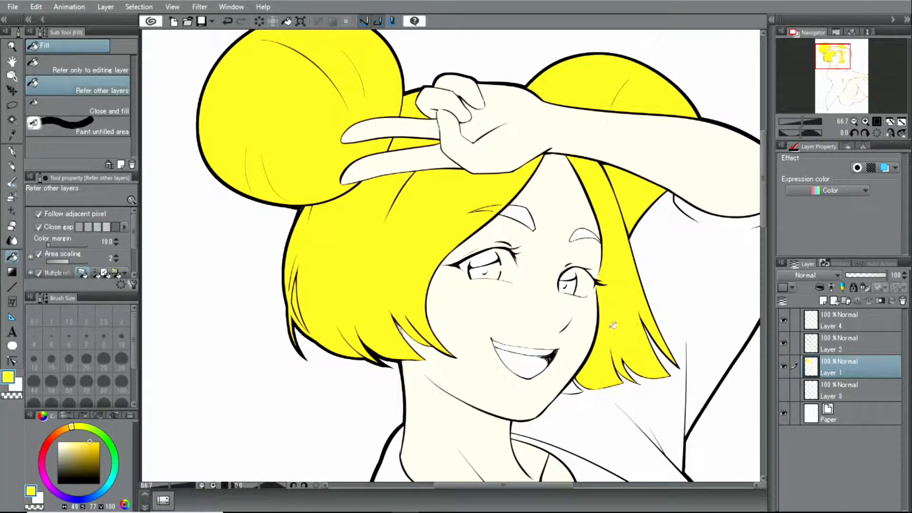
left_click(575, 384)
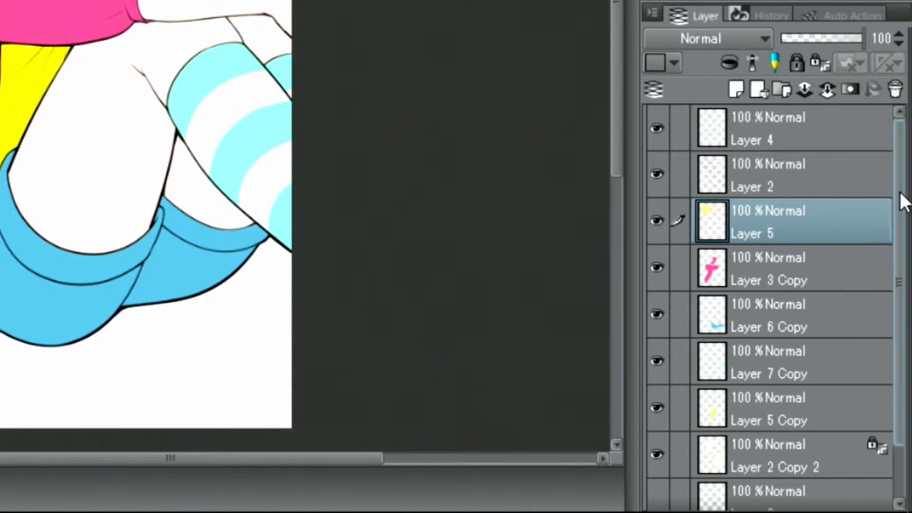
Sample the yellow of the left bun and fill the white gaps at the left hair tips on Layer 5 using Close and fill
mouse_move(902, 188)
left_mouse_down()
mouse_move(901, 261)
mouse_move(897, 180)
left_mouse_up()
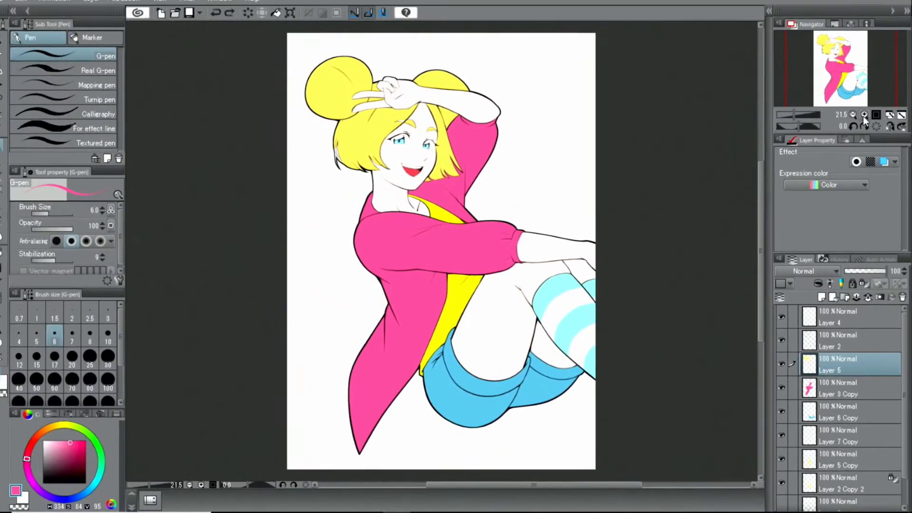
left_click(864, 114)
left_click(864, 115)
left_click_drag(832, 65, 826, 59)
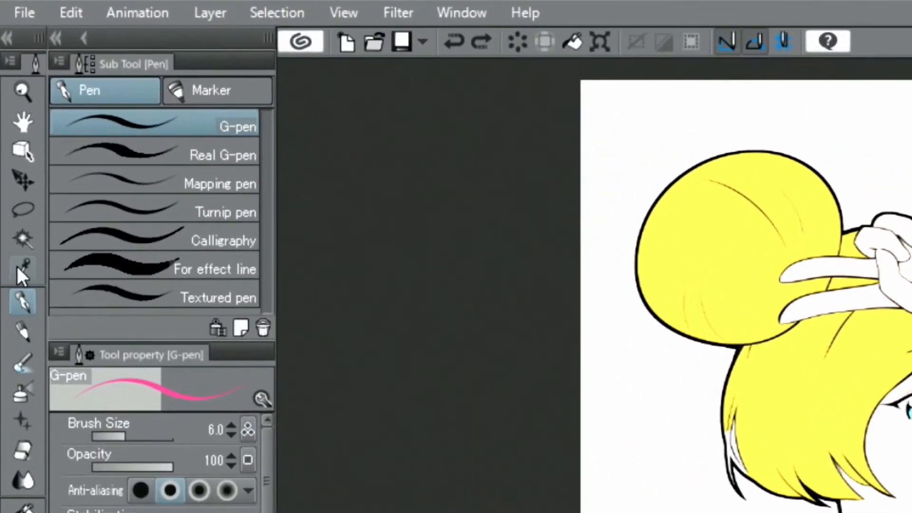
left_click(15, 190)
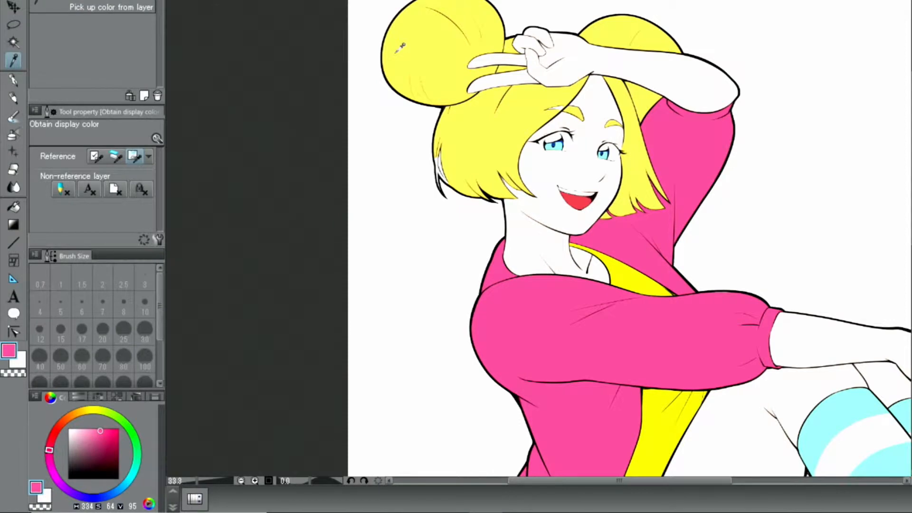
left_click(398, 48)
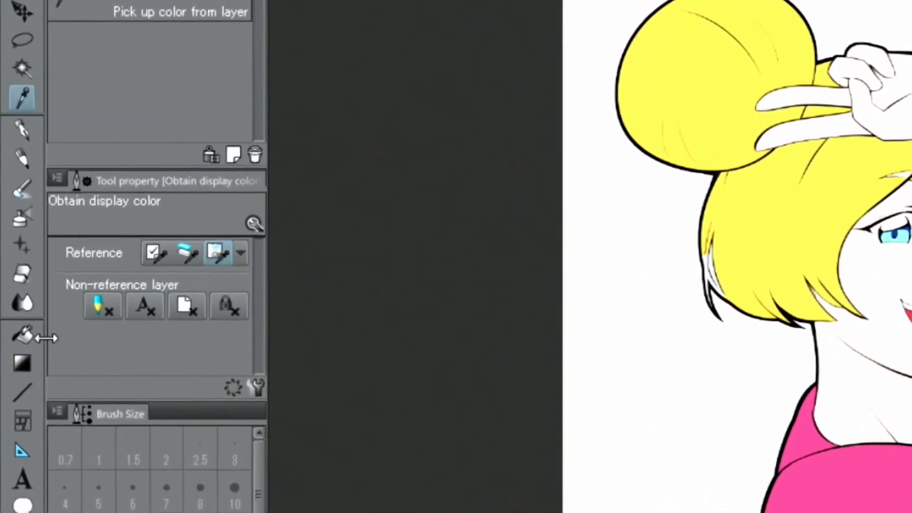
left_click(22, 336)
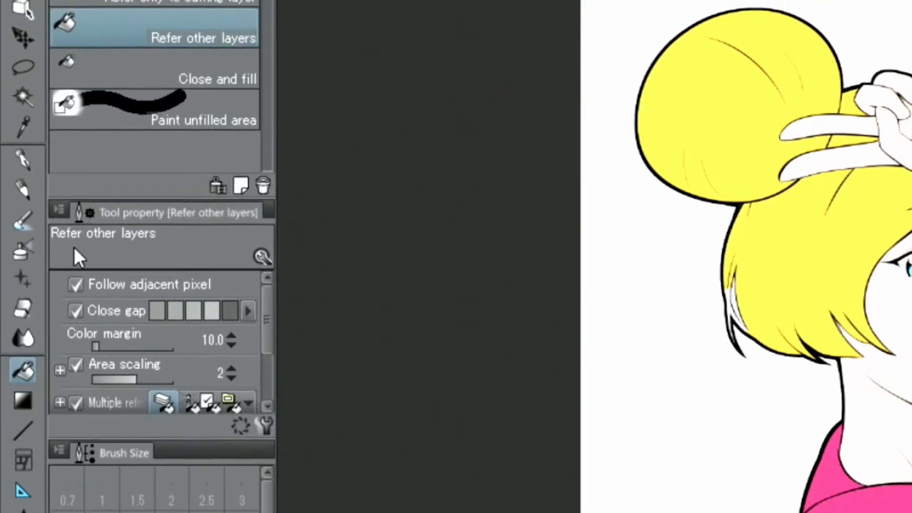
left_click(146, 141)
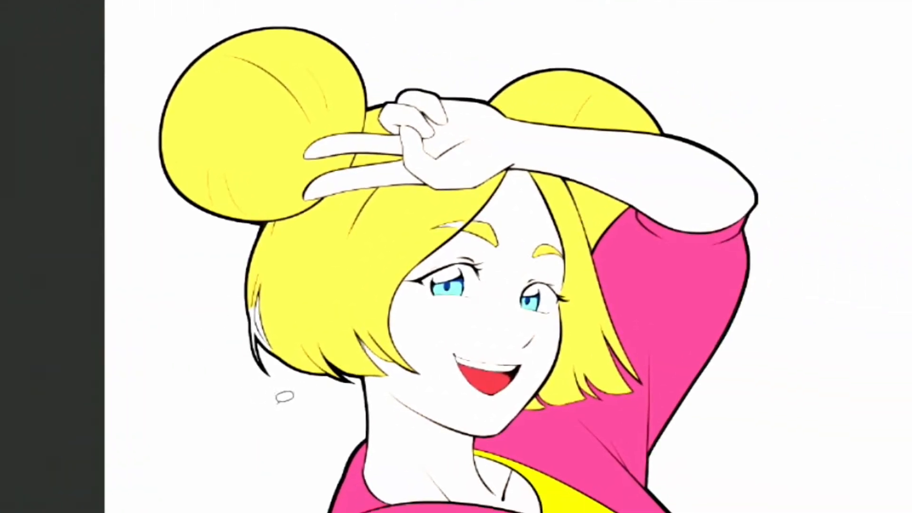
mouse_move(284, 396)
left_mouse_down()
mouse_move(244, 375)
mouse_move(237, 329)
mouse_move(249, 288)
mouse_move(270, 267)
mouse_move(297, 315)
mouse_move(288, 354)
left_mouse_up()
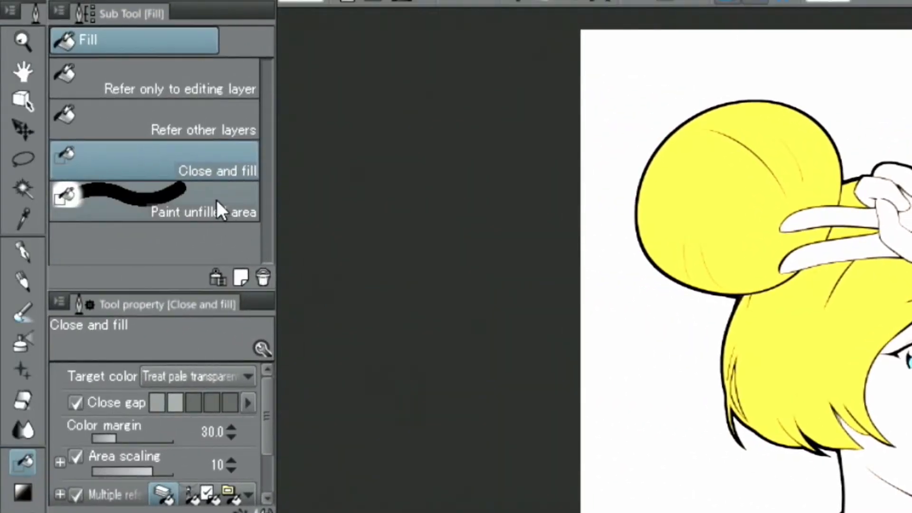
Brush over the small unfilled gaps in the hair around the forehead with the Paint unfilled area tool
left_click(223, 206)
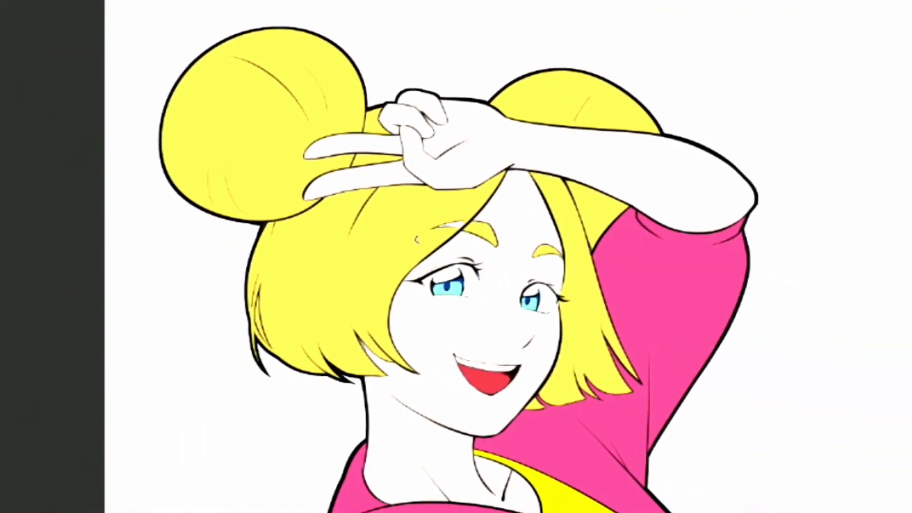
left_click_drag(518, 245, 539, 225)
left_click_drag(465, 215, 430, 215)
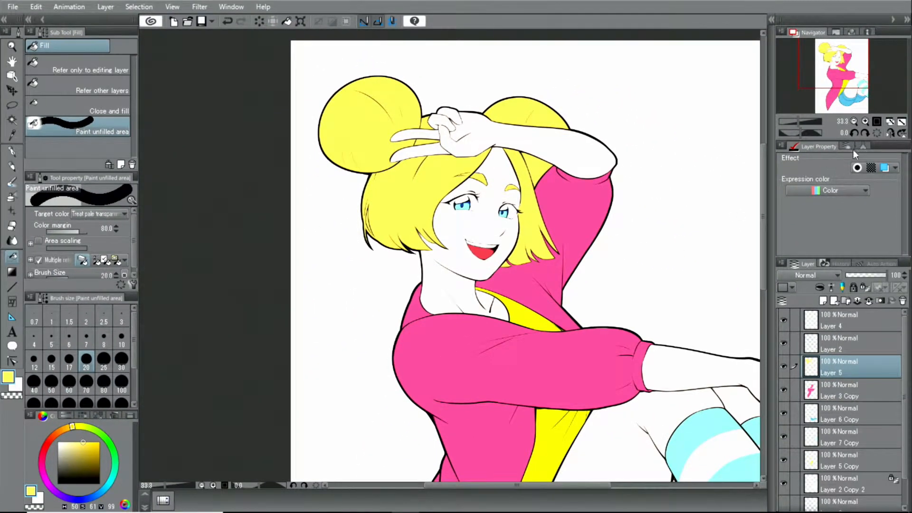
Create a layer folder above Layer 5 and move the colour layers from Layer 5 through Layer 2 Copy 2 into it
left_click(901, 123)
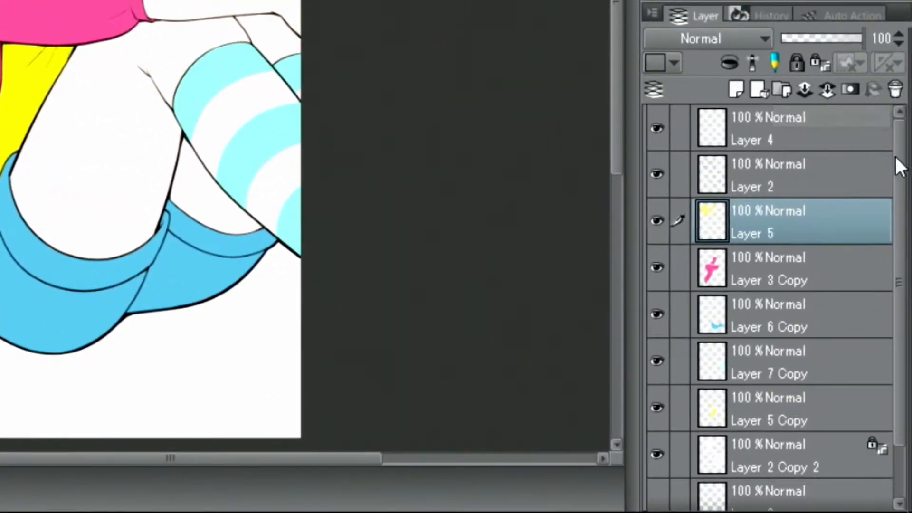
mouse_move(897, 153)
left_mouse_down()
mouse_move(897, 195)
mouse_move(890, 142)
left_mouse_up()
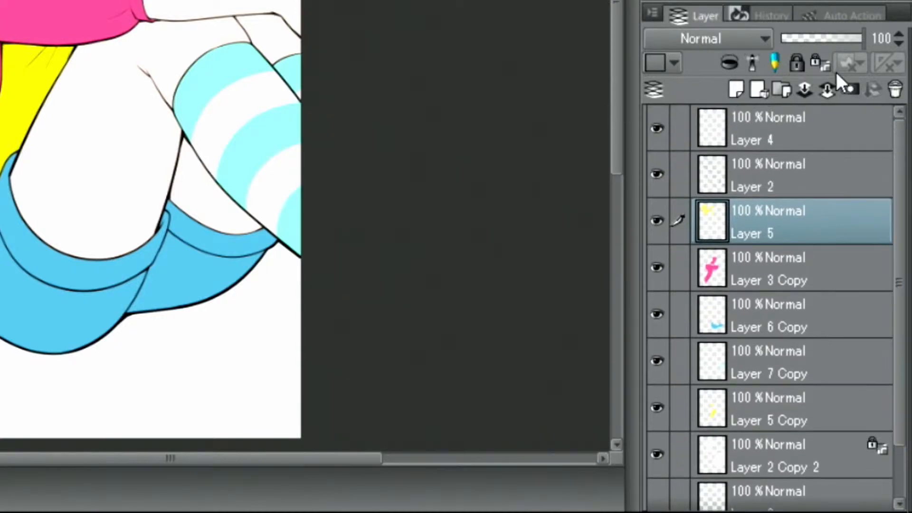
left_click(782, 92)
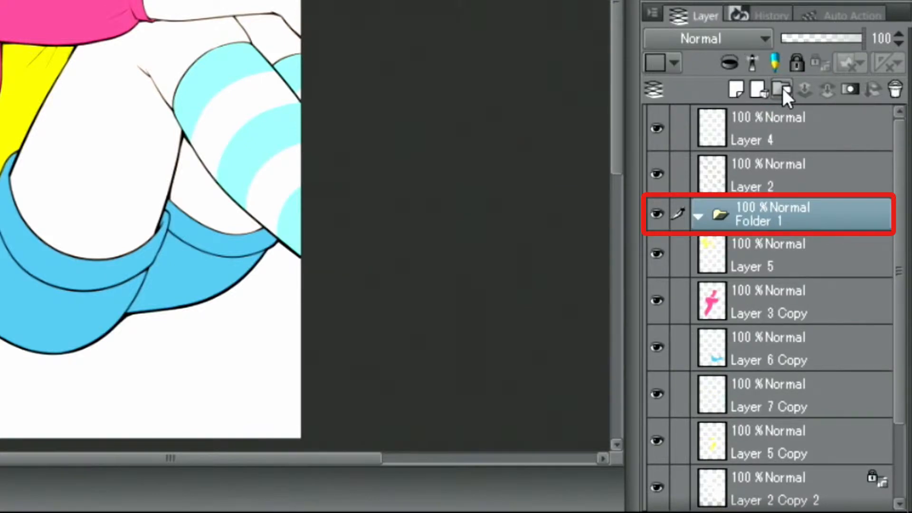
left_click(826, 263)
left_click_drag(900, 315, 899, 359)
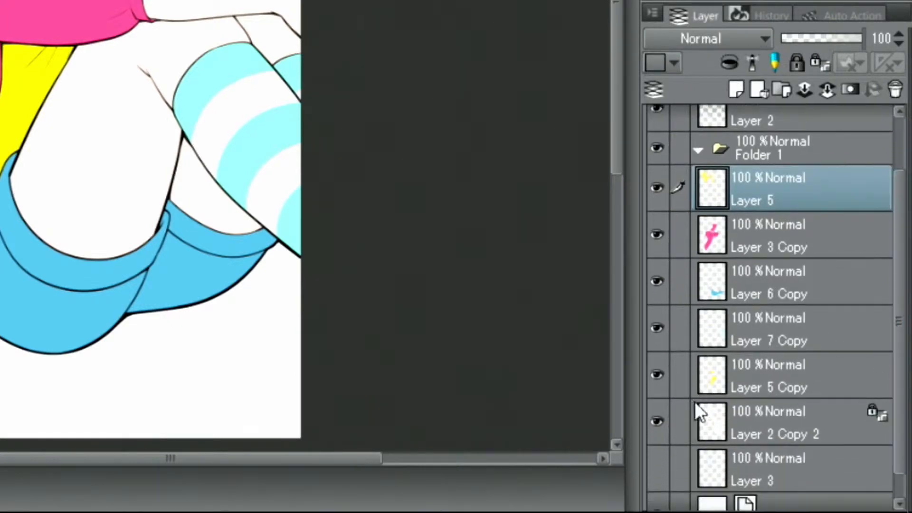
left_click_drag(683, 402, 686, 229)
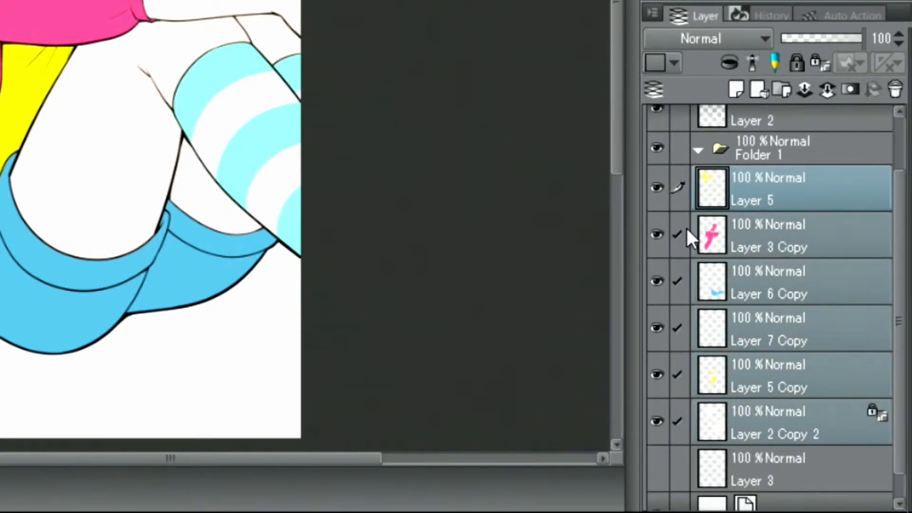
left_click_drag(791, 192, 767, 153)
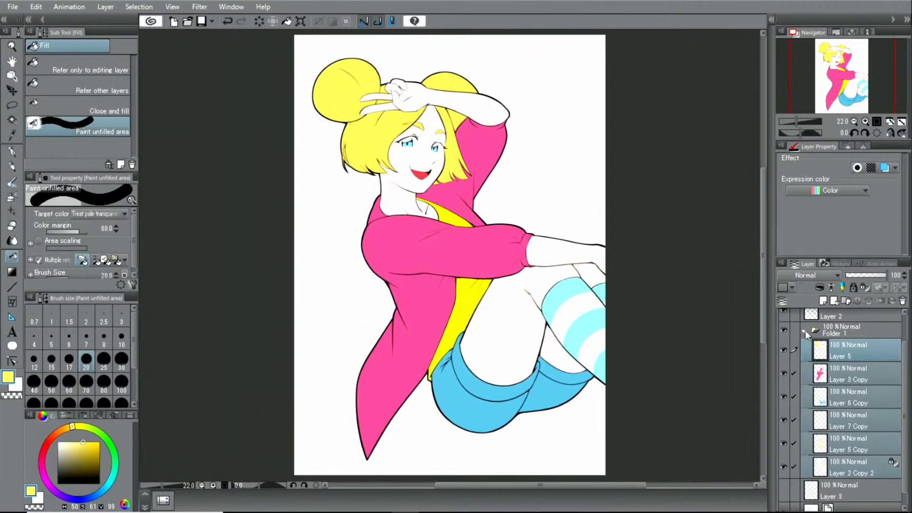
Collapse the folder of colour layers and hide it
left_click(802, 327)
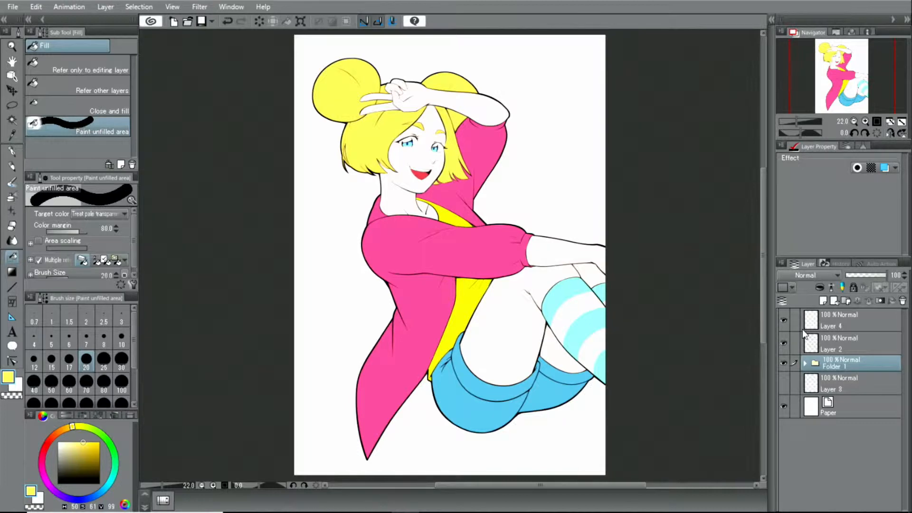
left_click(783, 362)
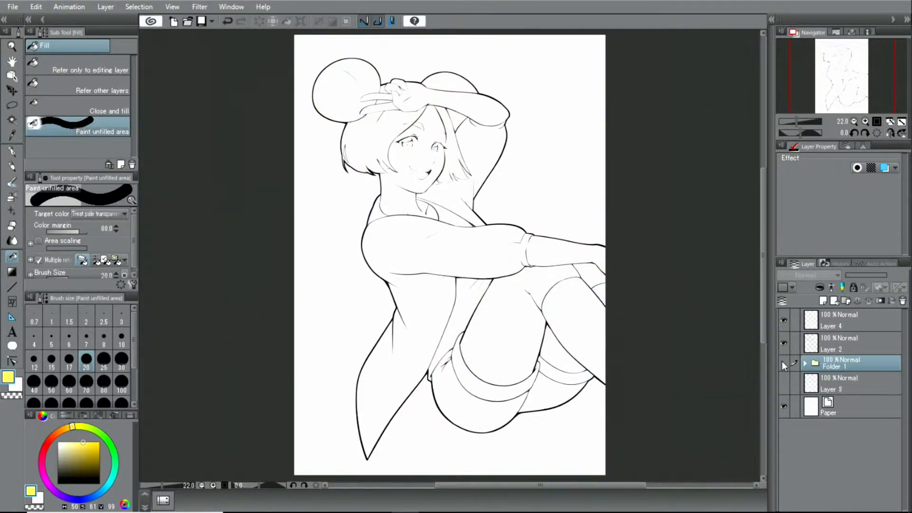
Show the colour folder again and add a raster layer above it with the Multiply blending mode
left_click(782, 362)
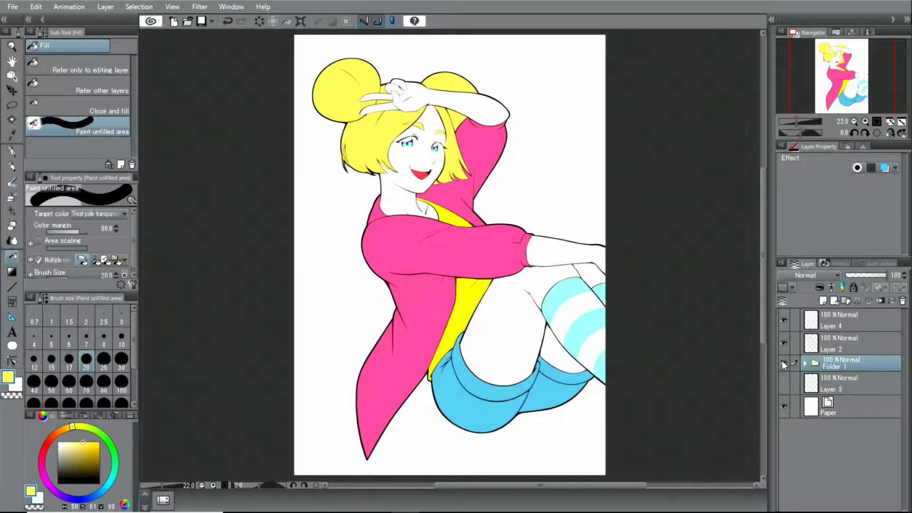
key("p")
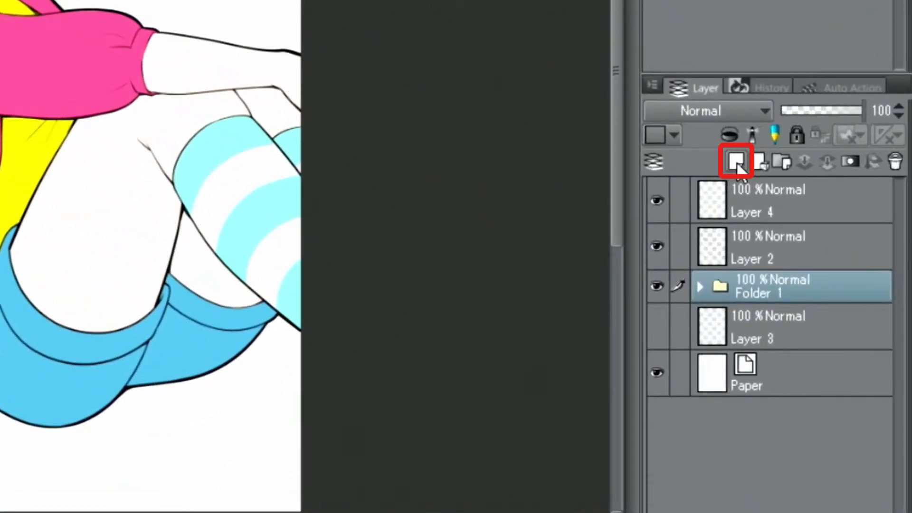
left_click(736, 162)
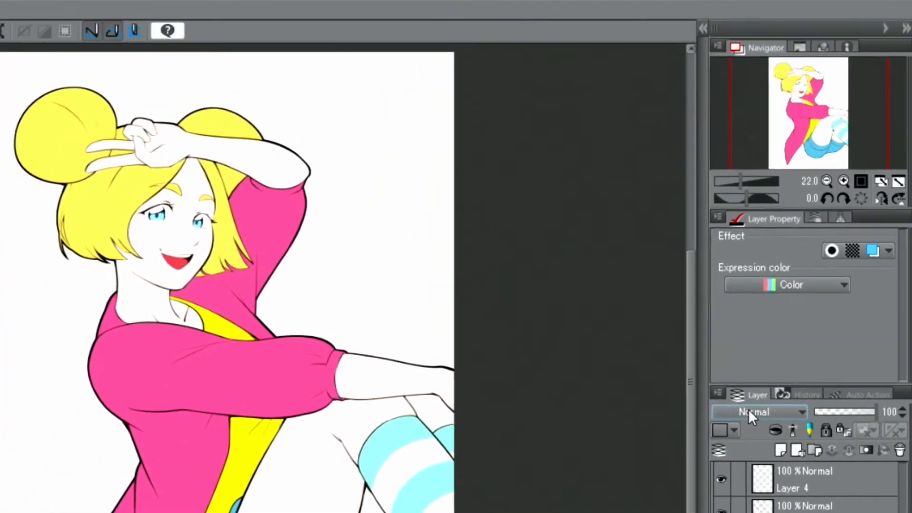
left_click(748, 413)
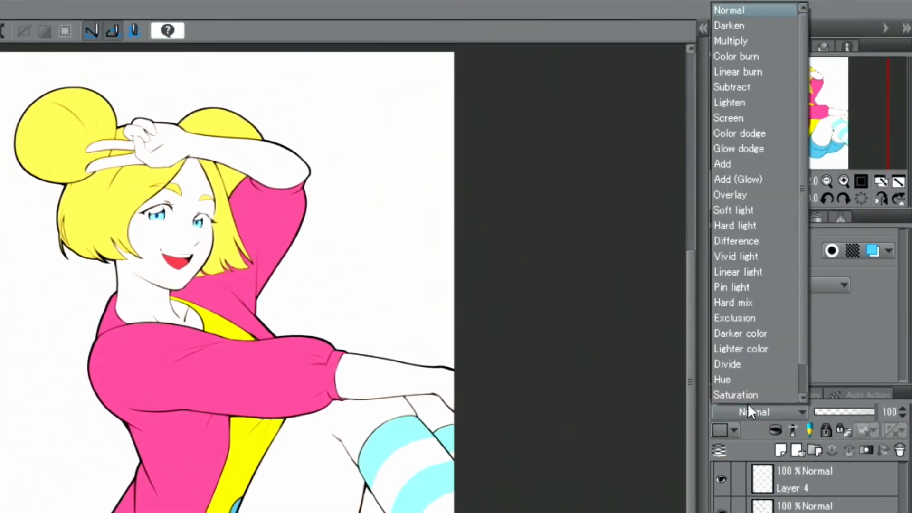
left_click(732, 46)
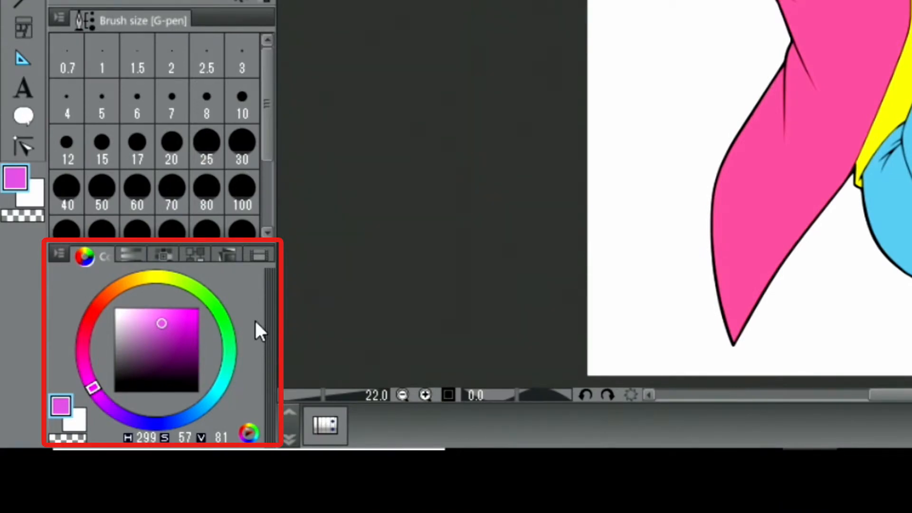
Paint pale purple (H 299, S 21, V 85) shadows along the jacket's back edge with the G-pen and clip Layer 1 to the folder below
left_click_drag(159, 315, 133, 321)
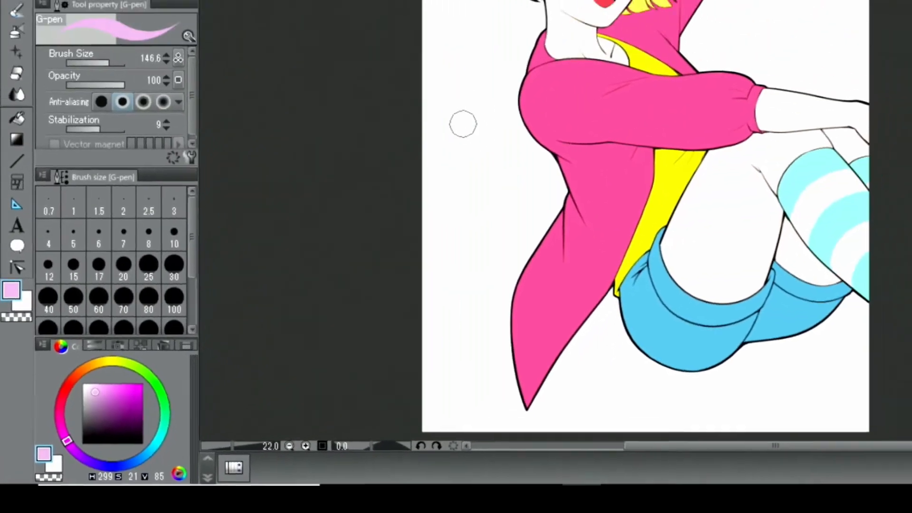
mouse_move(547, 29)
left_mouse_down()
mouse_move(529, 63)
mouse_move(531, 90)
left_mouse_up()
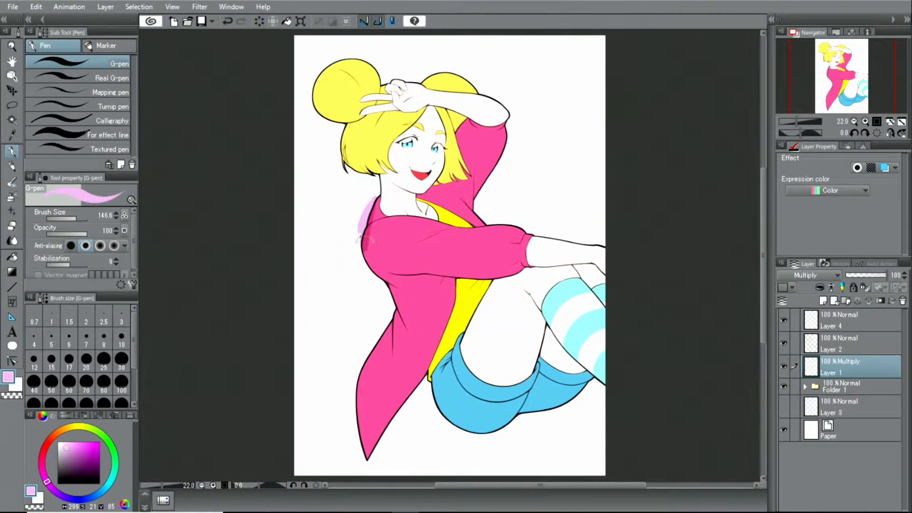
mouse_move(364, 238)
left_mouse_down()
mouse_move(389, 349)
mouse_move(386, 325)
mouse_move(396, 337)
mouse_move(386, 349)
mouse_move(393, 317)
mouse_move(391, 346)
mouse_move(363, 391)
mouse_move(373, 364)
mouse_move(359, 430)
left_mouse_up()
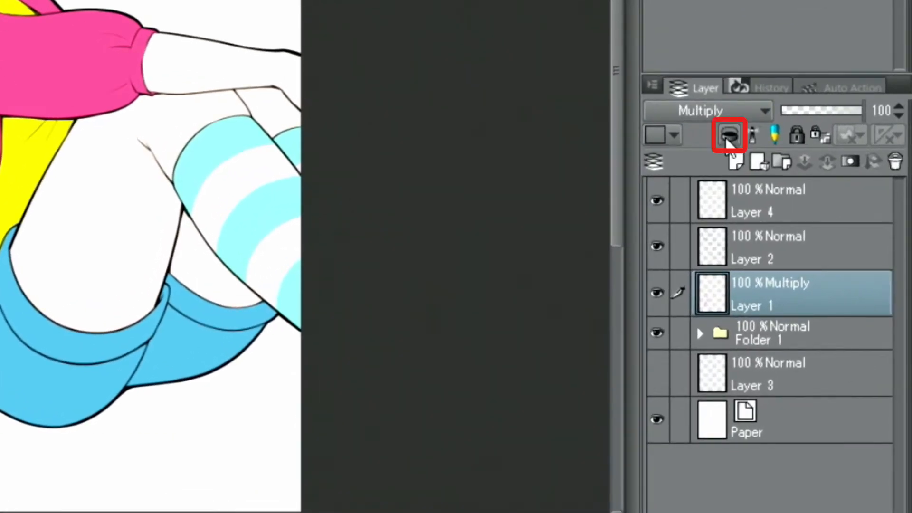
left_click(729, 137)
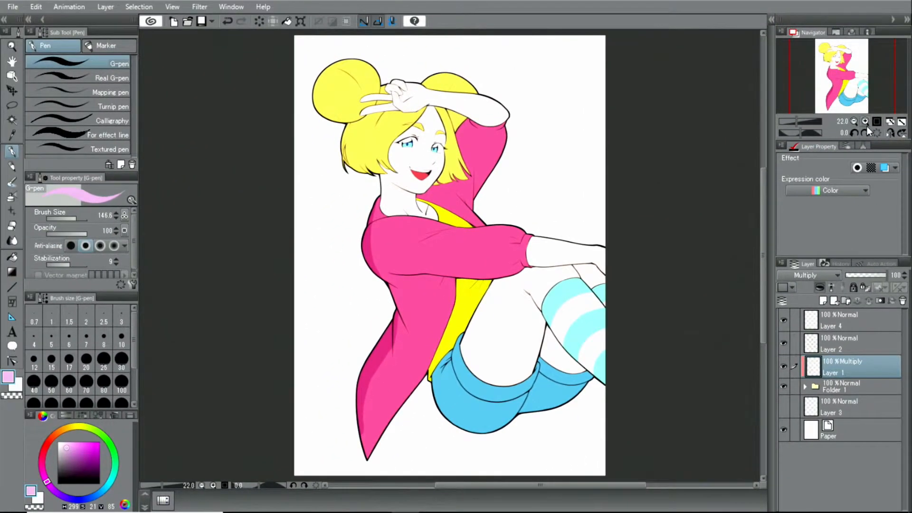
Extend the shadow around the fold on the jacket's lower back and refine its edges with the Hard eraser
left_click(858, 79)
left_click_drag(826, 75, 822, 81)
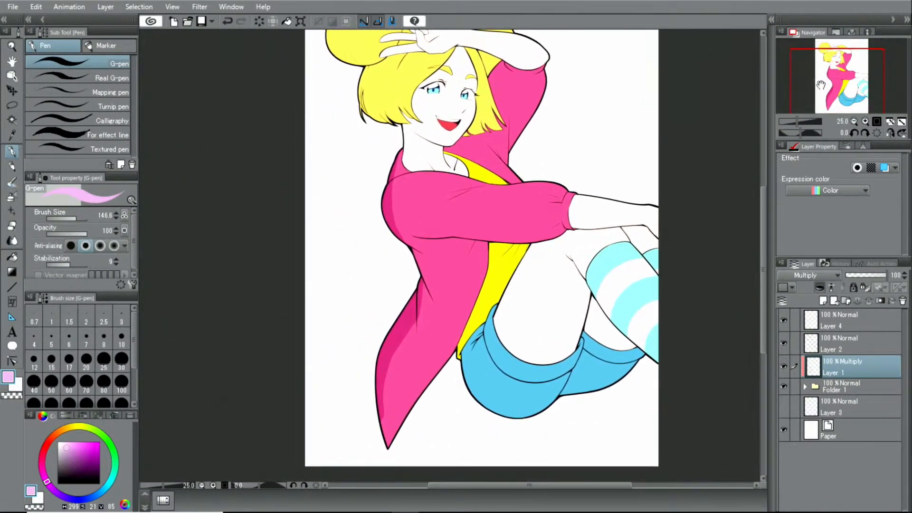
left_click_drag(390, 355, 387, 395)
left_click_drag(419, 284, 418, 334)
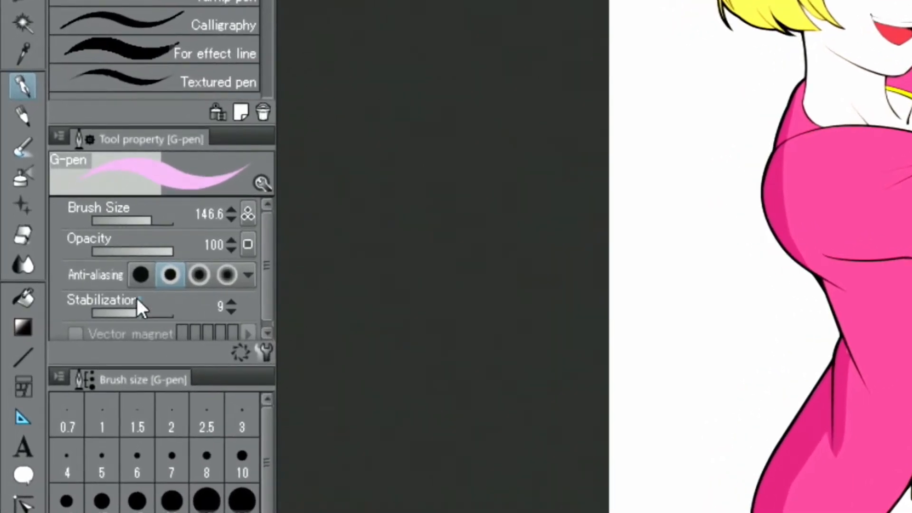
left_click(22, 235)
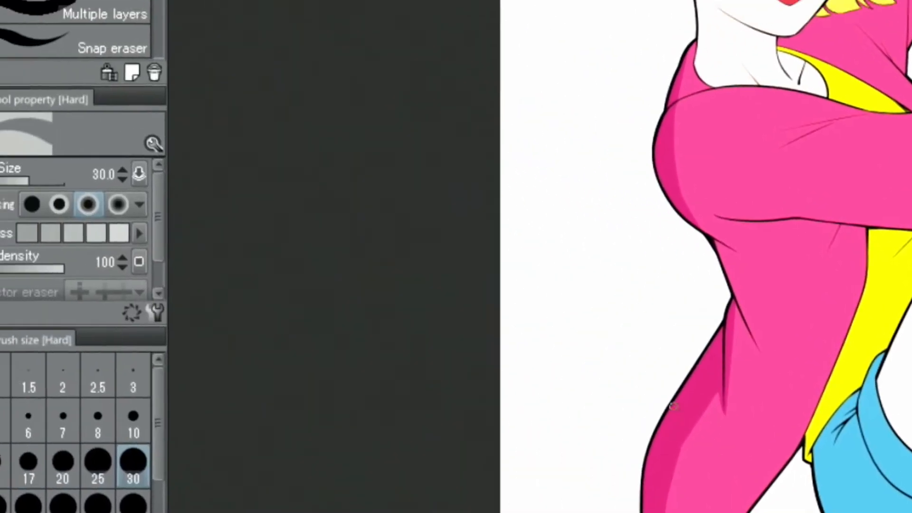
Fill the far leg of the shorts, its cuff and the far thigh with the shadow colour using Refer other layers
left_click(23, 299)
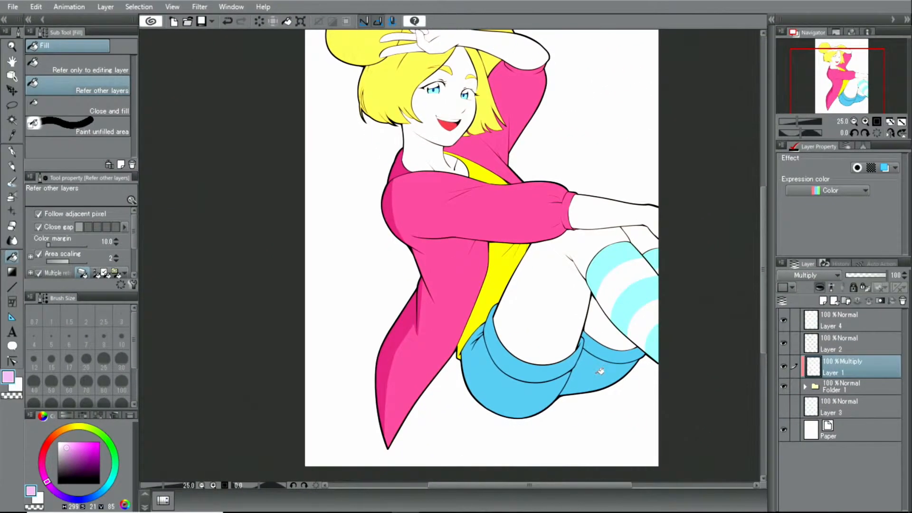
left_click(600, 371)
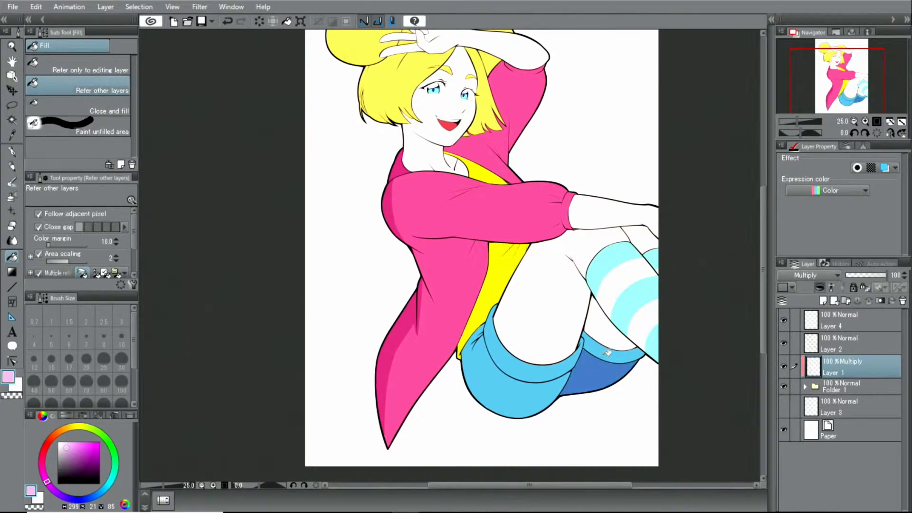
left_click(609, 351)
left_click(613, 334)
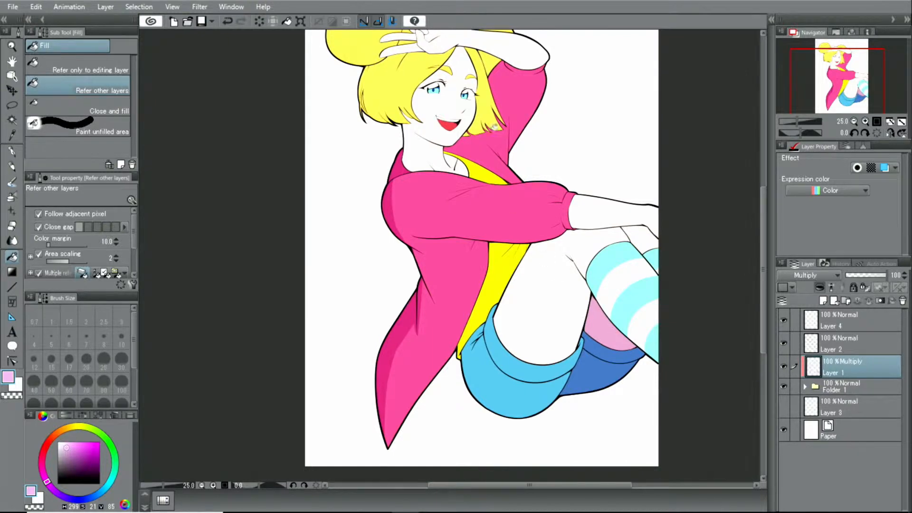
Paint a G-pen shadow along the underside of the near thigh and shorts, and erase the excess over the striped sock
left_click_drag(841, 75, 839, 76)
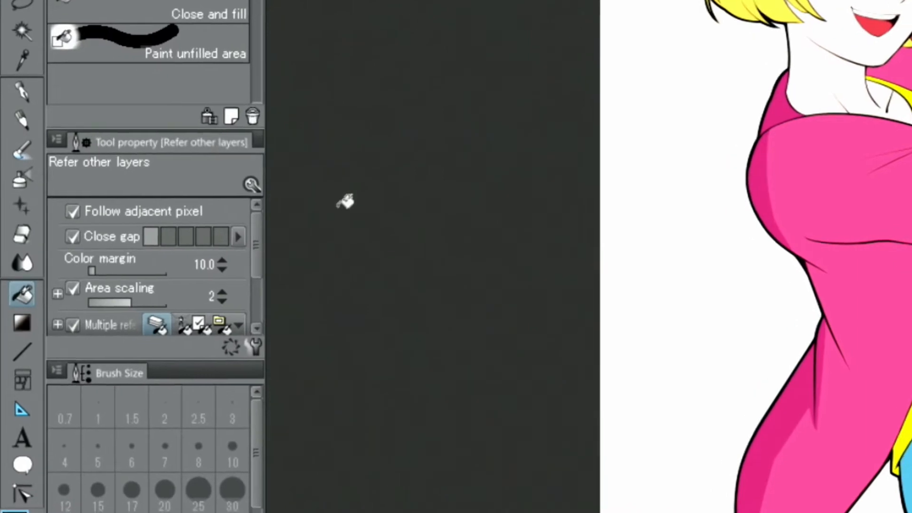
left_click(23, 92)
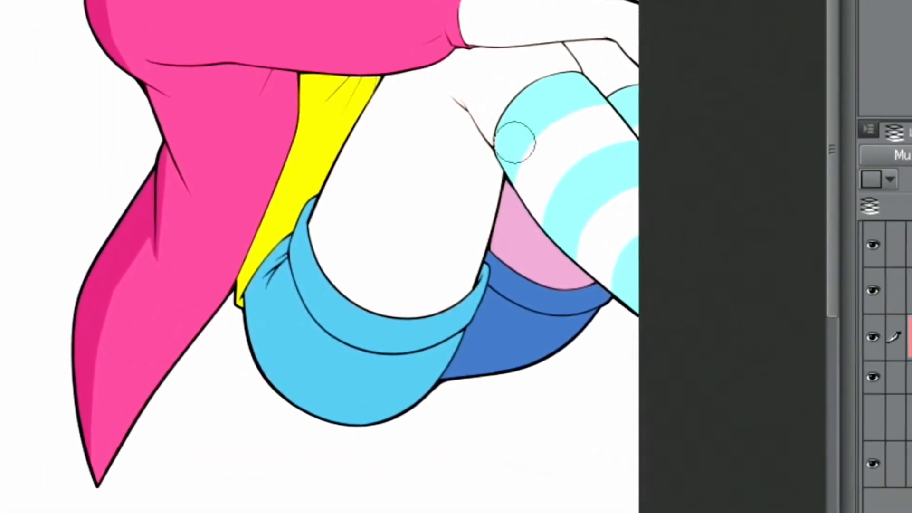
left_click_drag(497, 133, 443, 299)
mouse_move(485, 174)
left_mouse_down()
mouse_move(436, 311)
mouse_move(391, 350)
mouse_move(399, 321)
mouse_move(417, 316)
mouse_move(396, 356)
mouse_move(406, 340)
mouse_move(387, 360)
mouse_move(299, 407)
mouse_move(456, 325)
mouse_move(387, 376)
left_mouse_up()
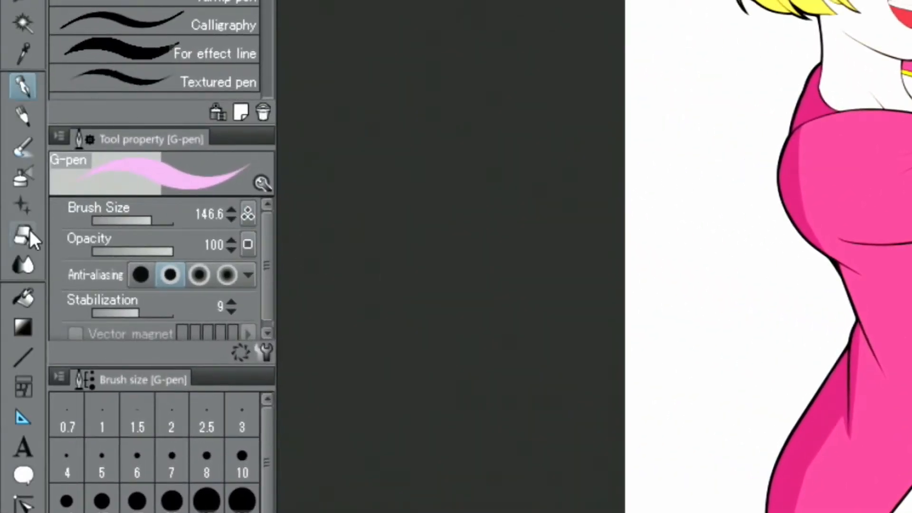
left_click(24, 235)
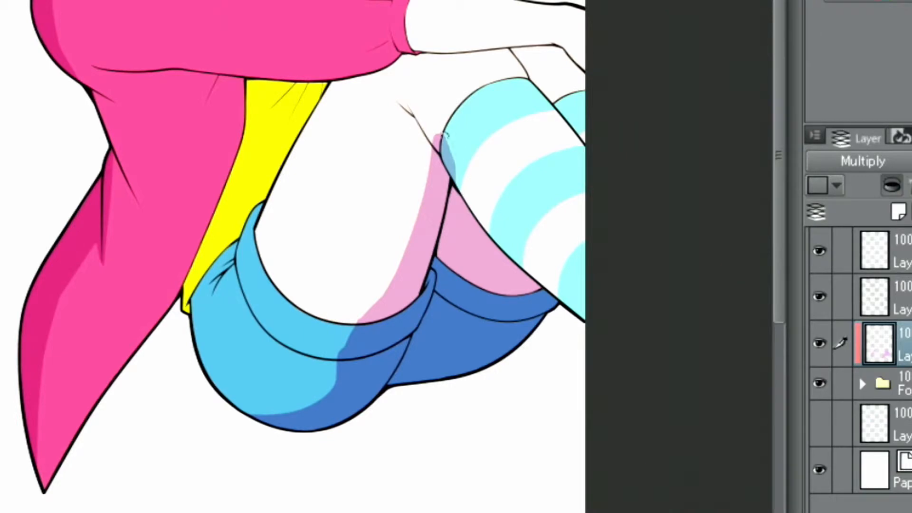
mouse_move(445, 136)
left_mouse_down()
mouse_move(470, 194)
mouse_move(444, 142)
left_mouse_up()
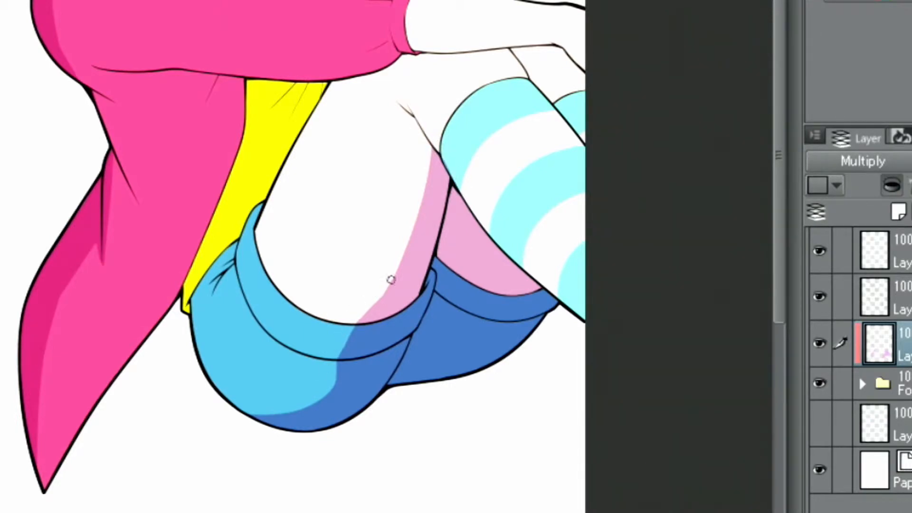
mouse_move(409, 98)
left_mouse_down()
mouse_move(452, 173)
mouse_move(562, 298)
left_mouse_up()
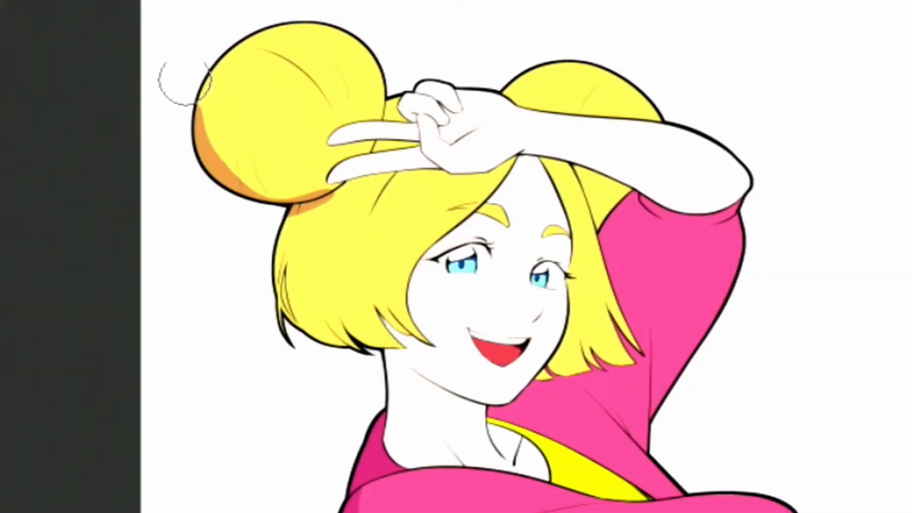
Shade the underside of the left bun and the strands on the left side of the hair with the G-pen
left_click_drag(180, 119, 193, 53)
left_click_drag(314, 202, 340, 379)
left_click_drag(280, 218, 269, 314)
left_click_drag(327, 194, 335, 363)
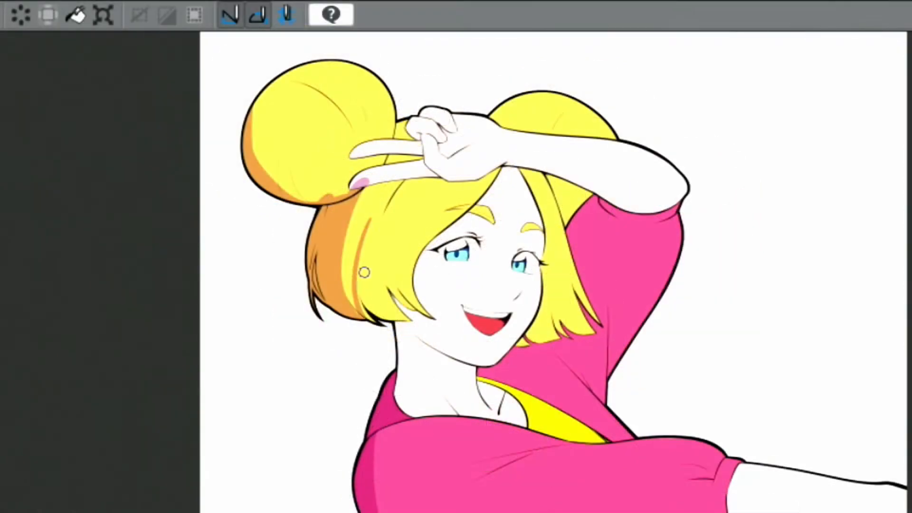
mouse_move(377, 271)
left_mouse_down()
mouse_move(377, 309)
mouse_move(365, 323)
mouse_move(423, 338)
left_mouse_up()
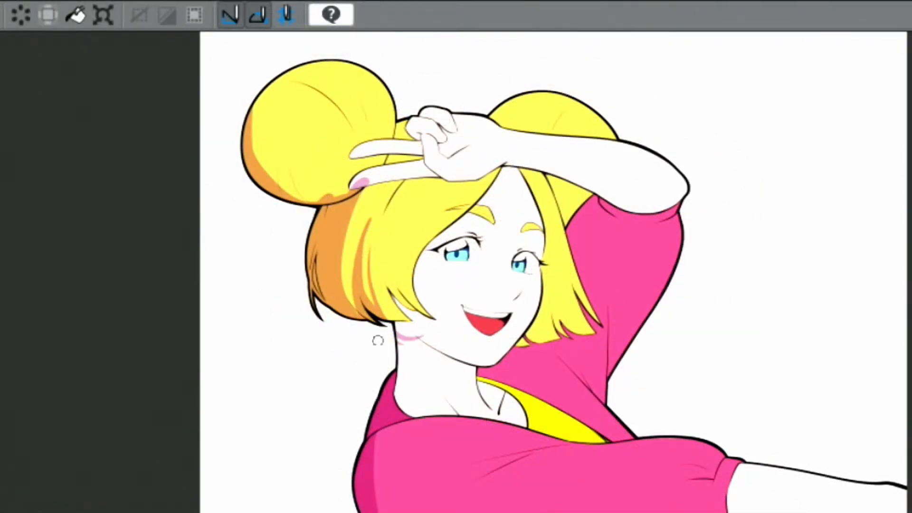
Undo the last three shadow strokes and continue shading the hair beside the face with the G-pen
key("ctrl+z")
key("ctrl+z")
key("ctrl+z")
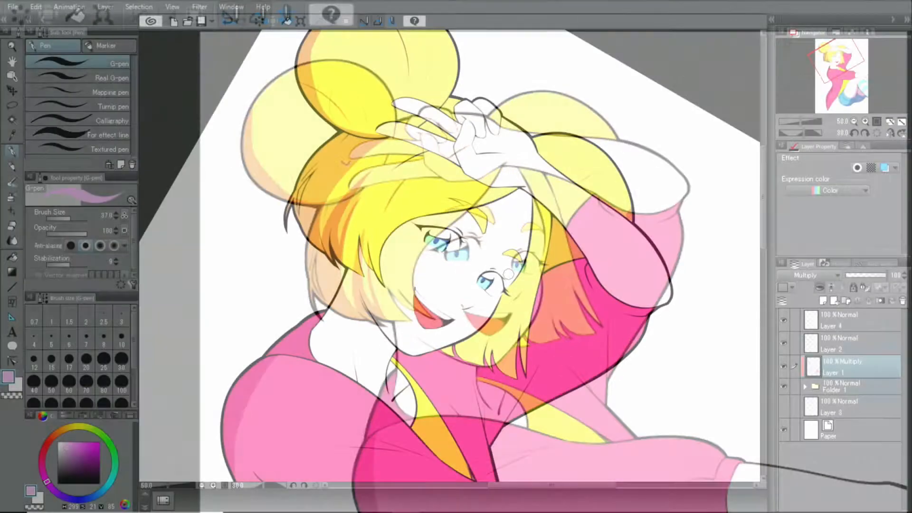
mouse_move(521, 182)
left_mouse_down()
mouse_move(606, 284)
mouse_move(585, 248)
mouse_move(610, 288)
left_mouse_up()
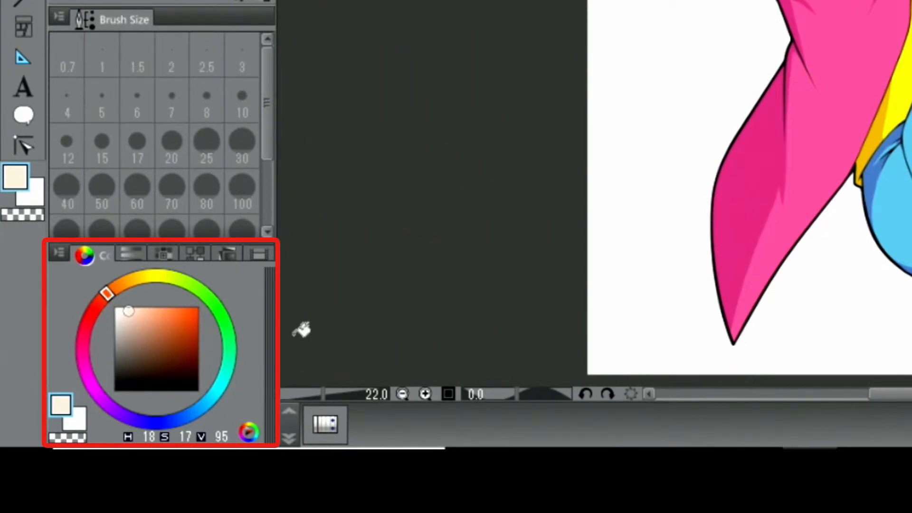
Pick a pale pinkish-purple, create a selection from the hair on Layer 5 and fill the hair shadows on Layer 1 with it
left_click_drag(90, 383, 89, 375)
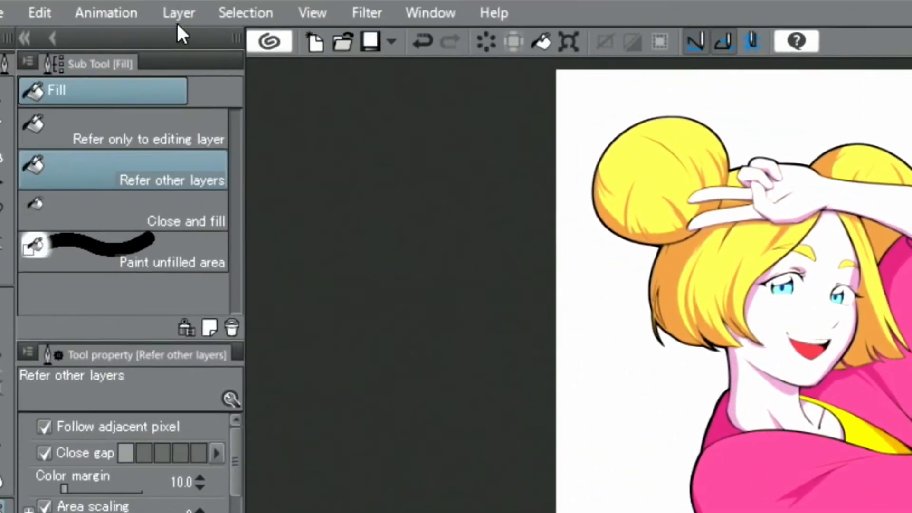
left_click(172, 18)
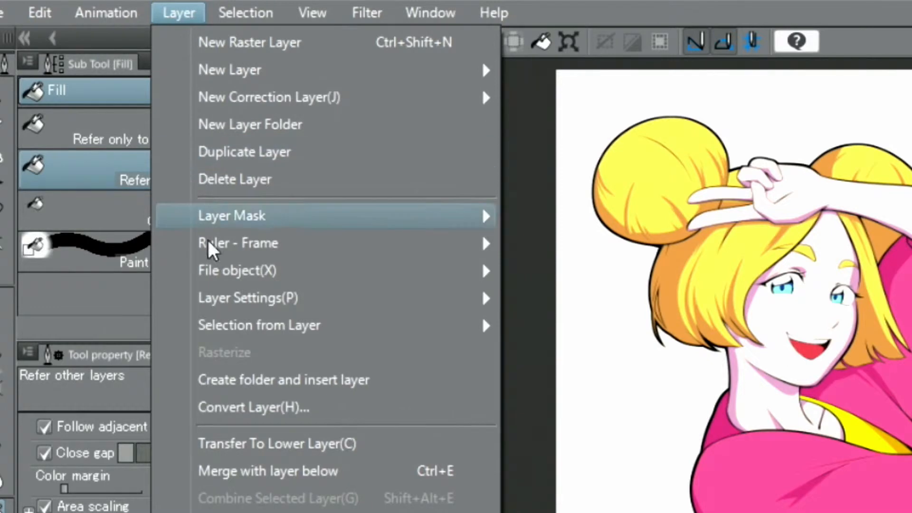
mouse_move(220, 332)
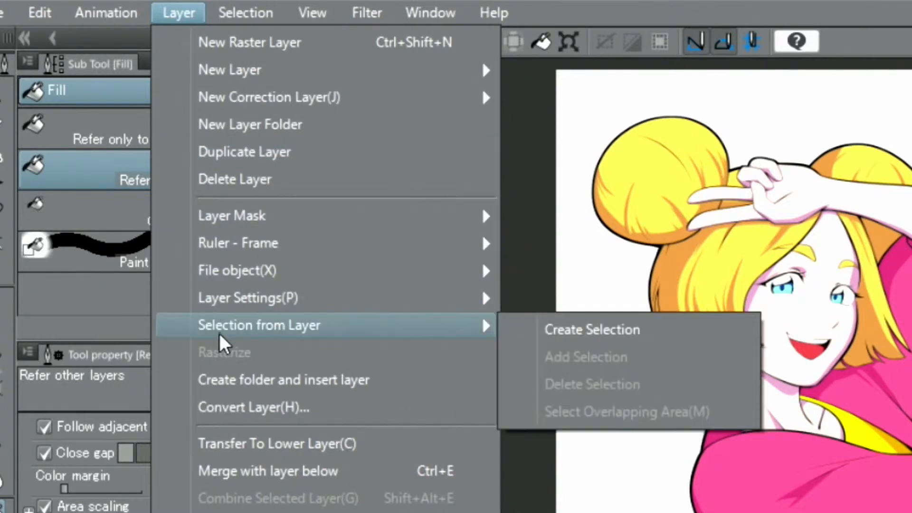
left_click(563, 338)
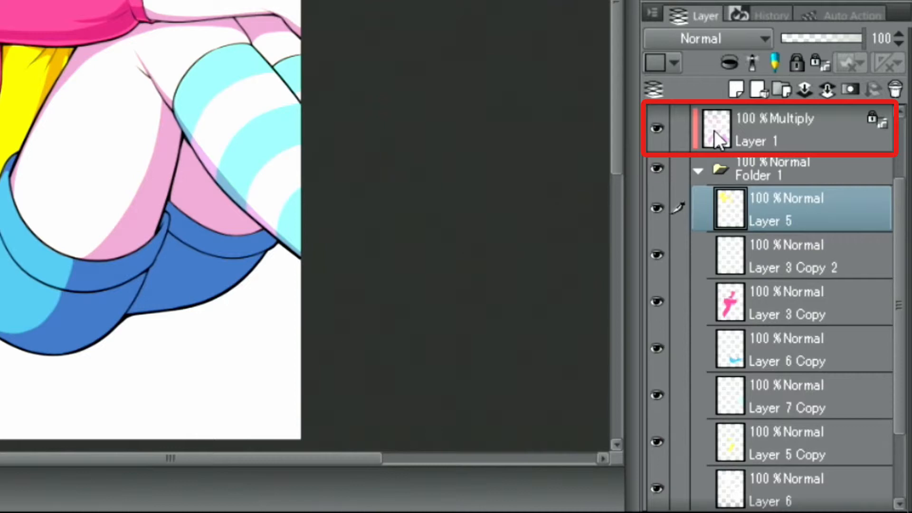
left_click(713, 130)
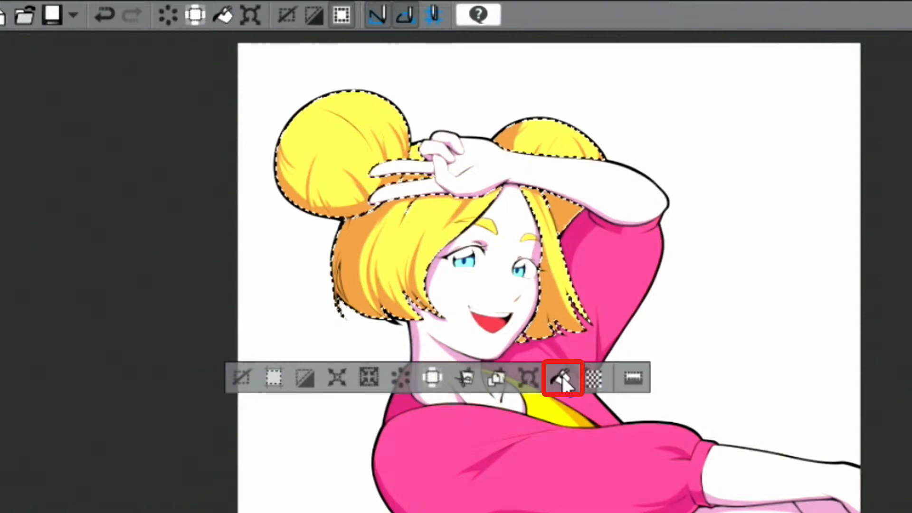
left_click(561, 375)
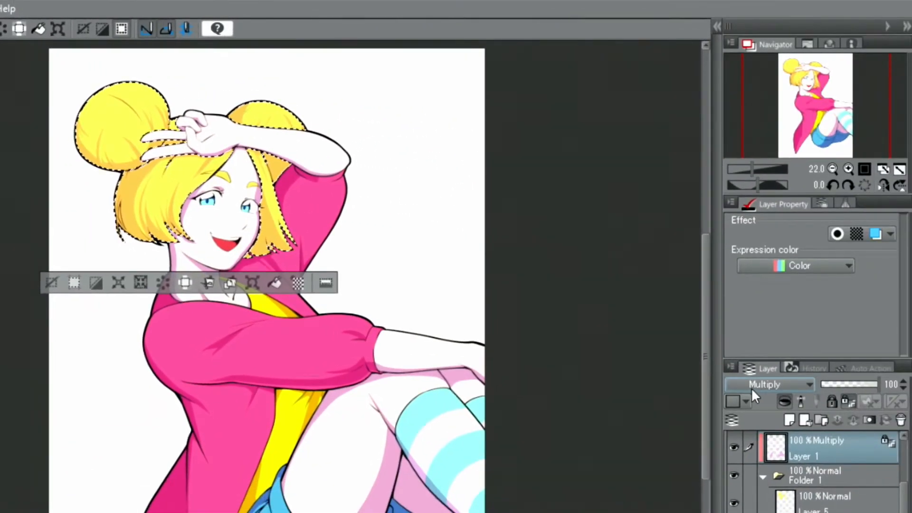
Set Layer 1's blending mode to Normal and clear the hair selection
left_click(786, 398)
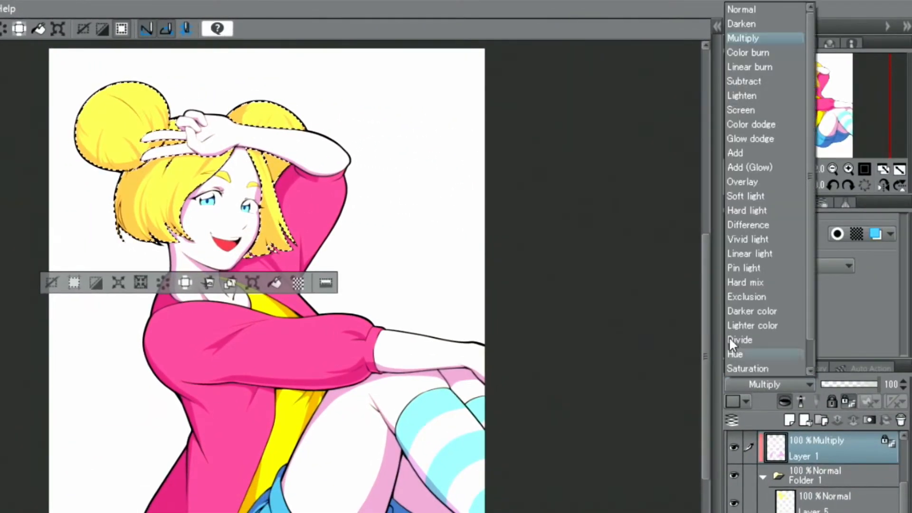
left_click(742, 9)
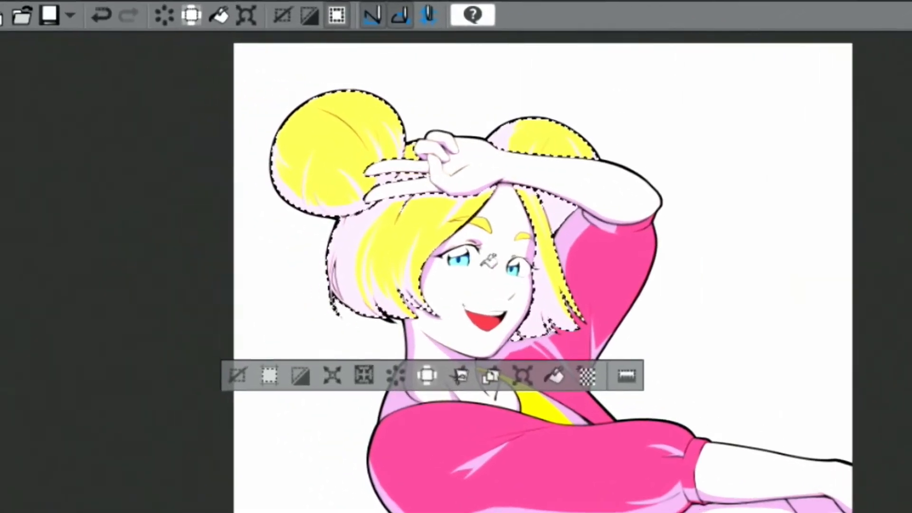
left_click(240, 378)
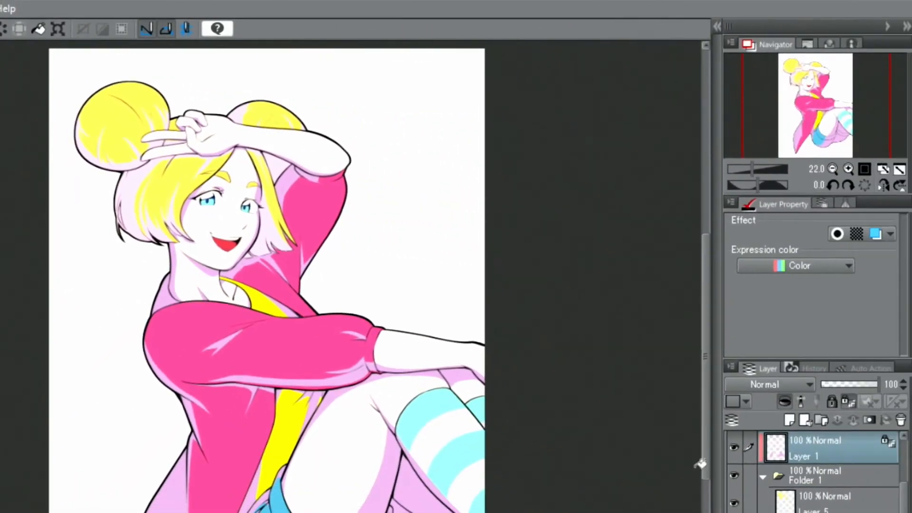
Set Layer 1's blending mode to Multiply and create a selection from the skin layer in Folder 1
left_click(764, 383)
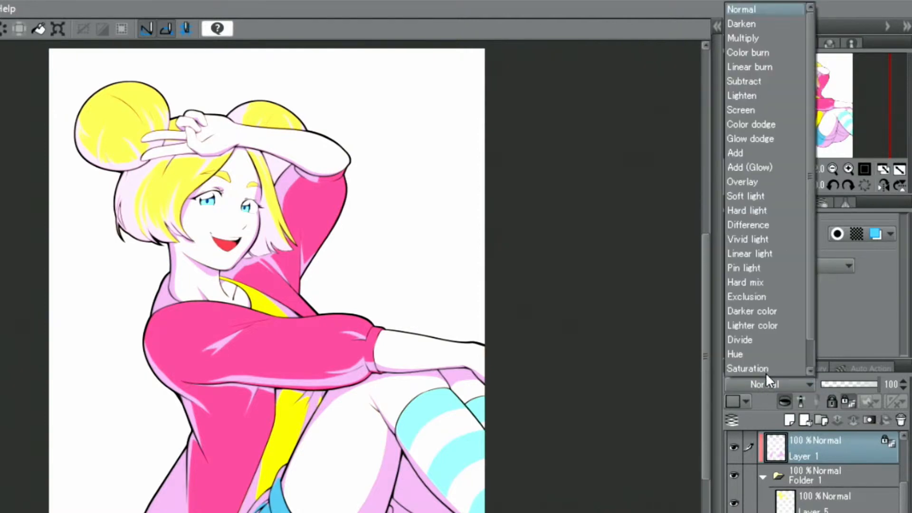
left_click(766, 37)
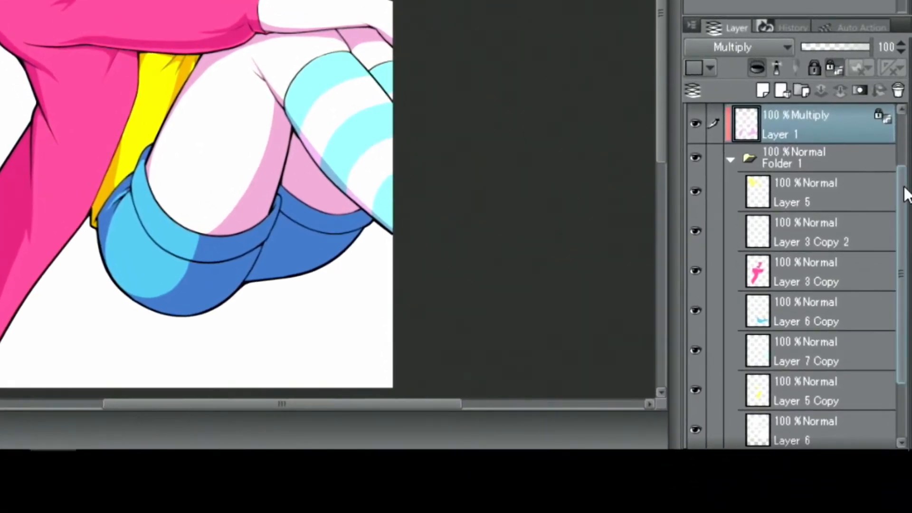
scroll(879, 285, "down", 2)
left_click(827, 463)
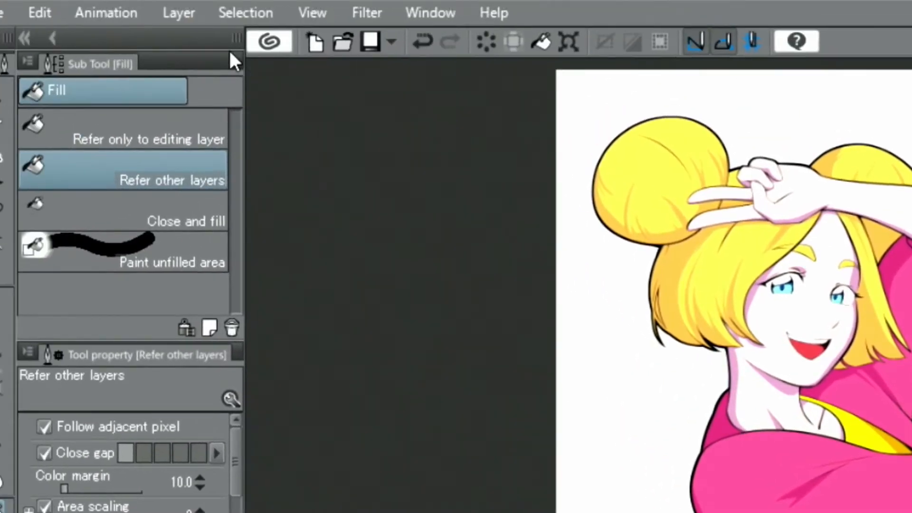
left_click(178, 13)
mouse_move(290, 326)
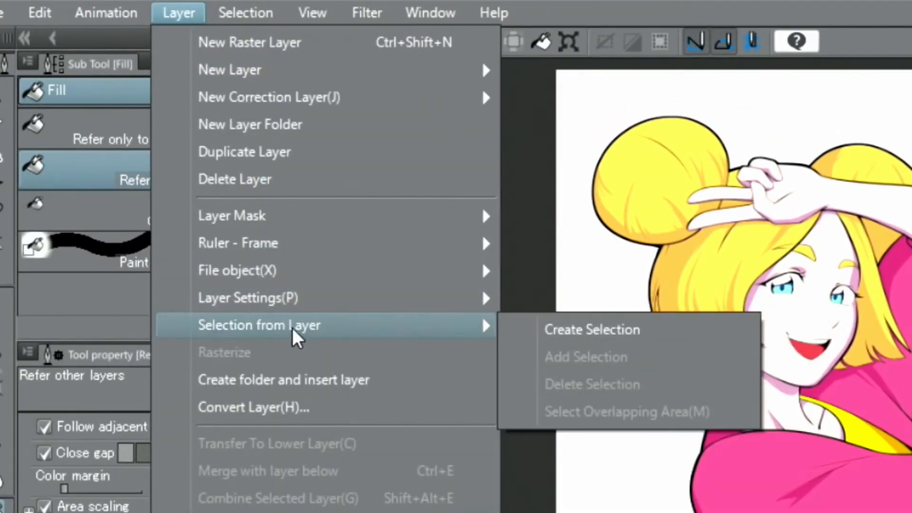
left_click(522, 329)
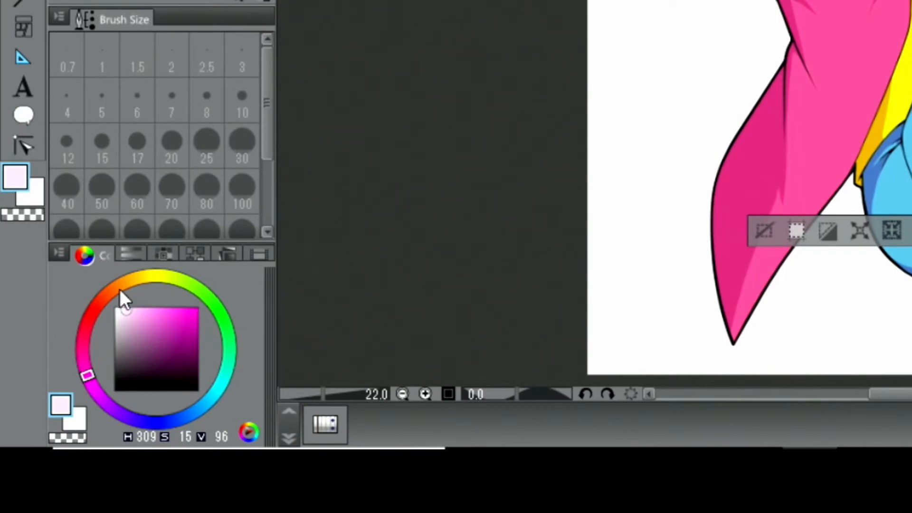
Fill the skin shadows on Layer 1 with a pale orange (H 21, S 20, V 96) and clear the selection
left_click_drag(118, 288, 112, 289)
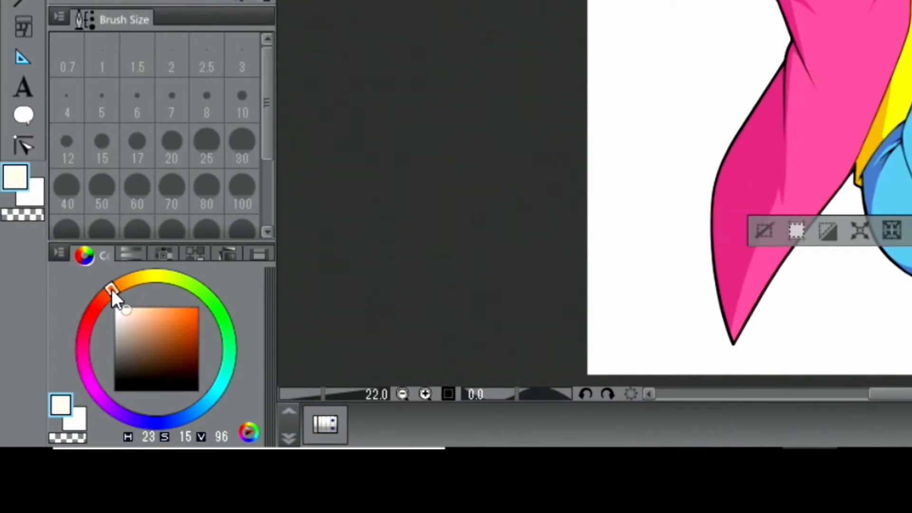
left_click(131, 310)
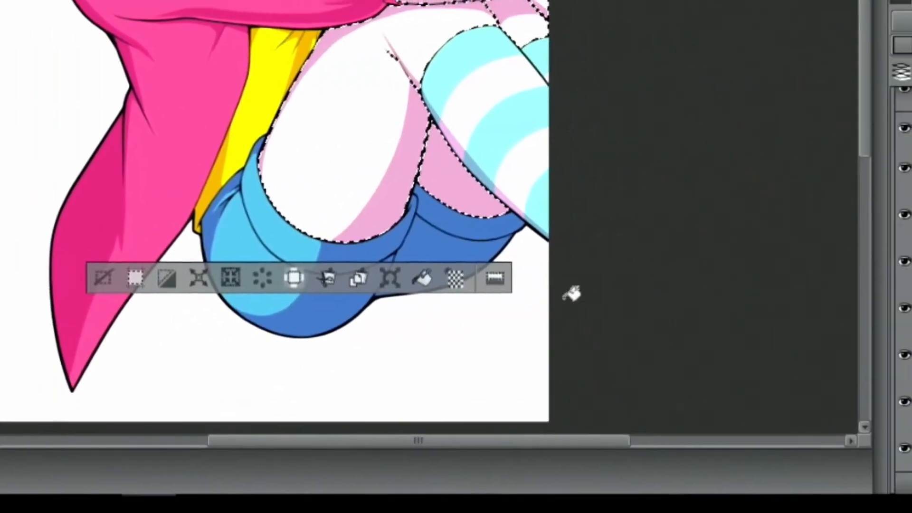
left_click(757, 119)
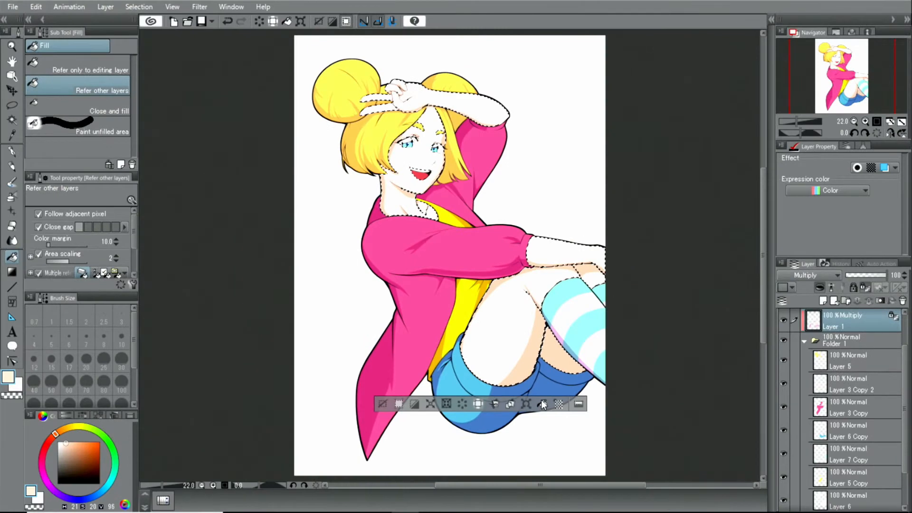
left_click(383, 403)
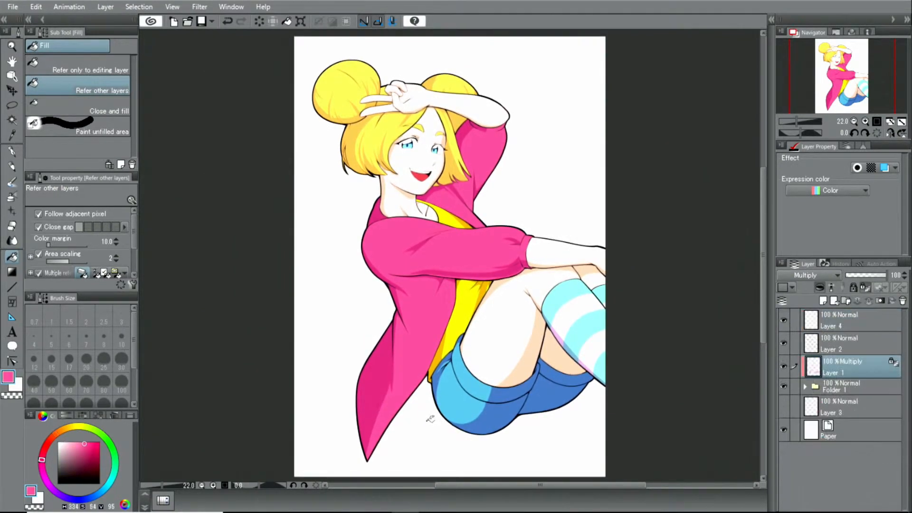
Hide the Layer 1 shading and add a new raster layer directly above it
left_click(784, 366)
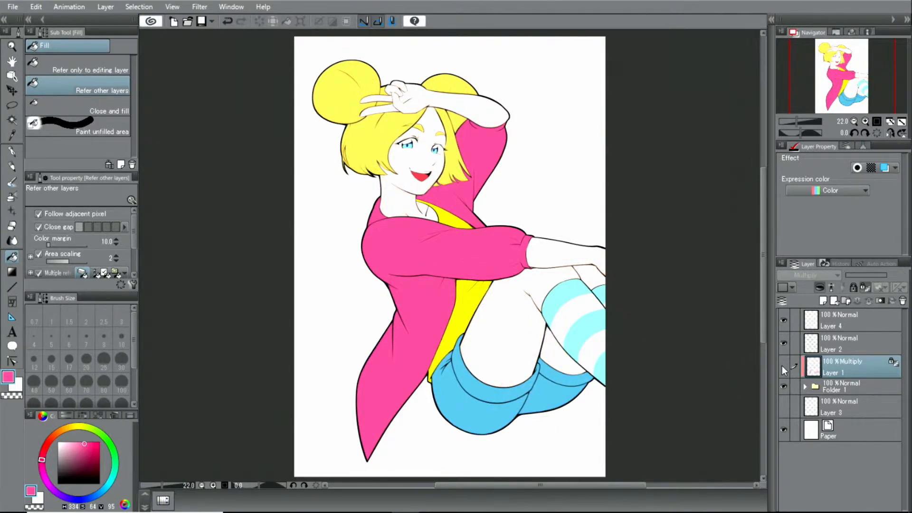
left_click(823, 301)
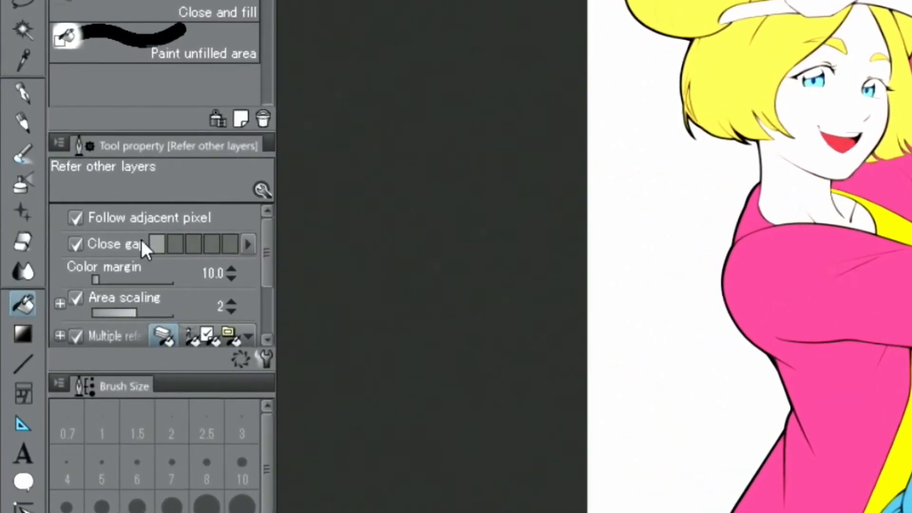
Airbrush blush onto both cheeks on the new layer with the Soft airbrush in pale peach (H 9, S 27, V 100)
left_click(18, 188)
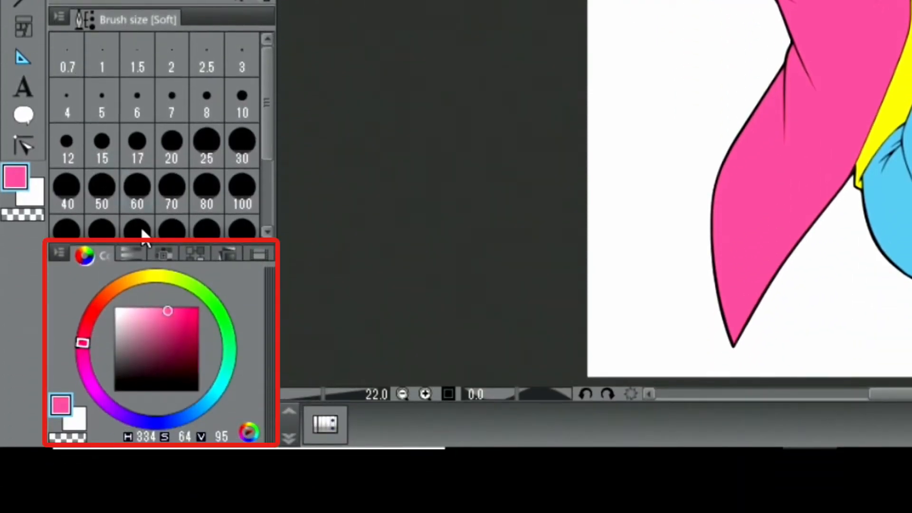
left_click(107, 290)
left_click(132, 309)
left_click(103, 289)
mouse_move(103, 289)
left_mouse_down()
mouse_move(88, 298)
mouse_move(138, 306)
left_mouse_up()
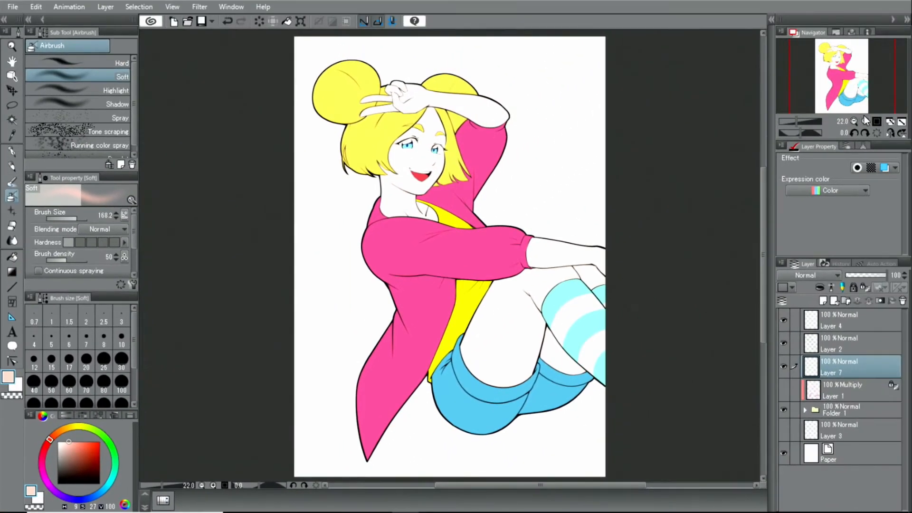
left_click(865, 120)
left_click(864, 120)
left_click_drag(839, 77, 832, 62)
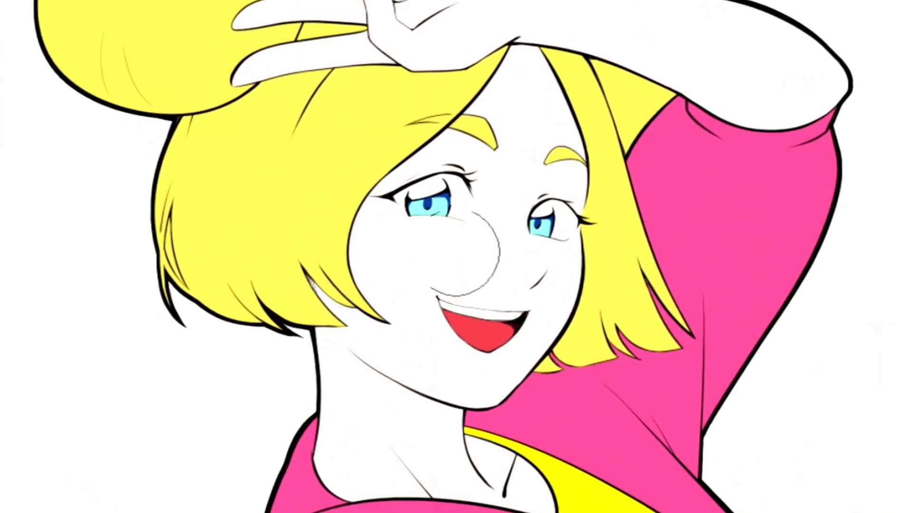
mouse_move(366, 241)
left_mouse_down()
mouse_move(397, 238)
mouse_move(342, 241)
left_mouse_up()
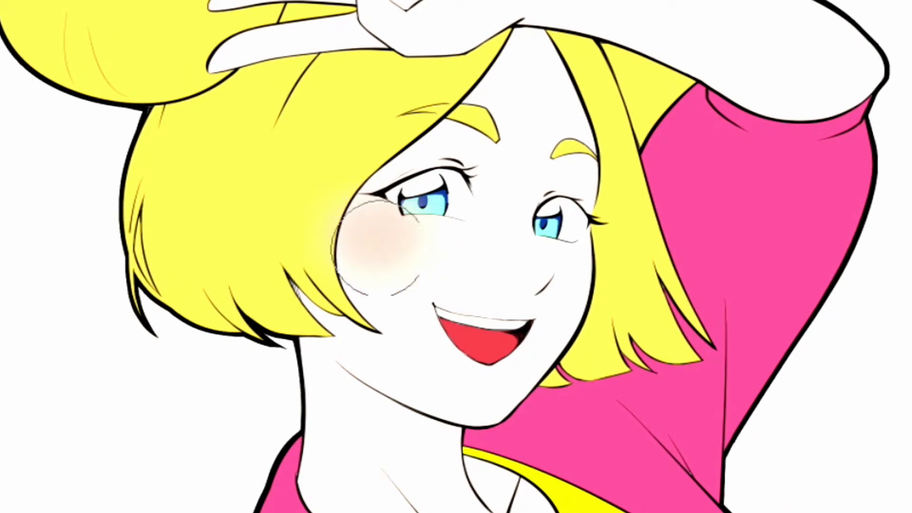
mouse_move(589, 259)
left_mouse_down()
mouse_move(590, 234)
mouse_move(570, 247)
left_mouse_up()
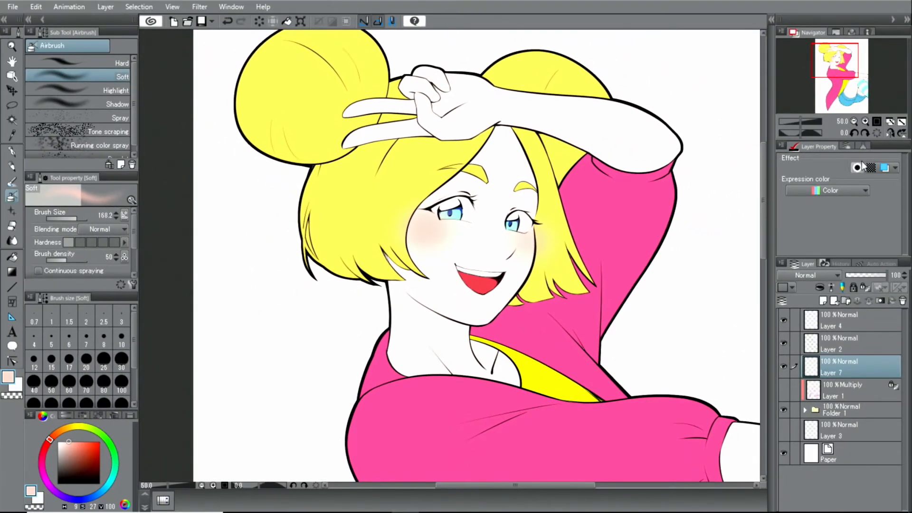
Add a new raster layer above Layer 5 in Folder 1 and clip it to the hair layer below
left_click(901, 122)
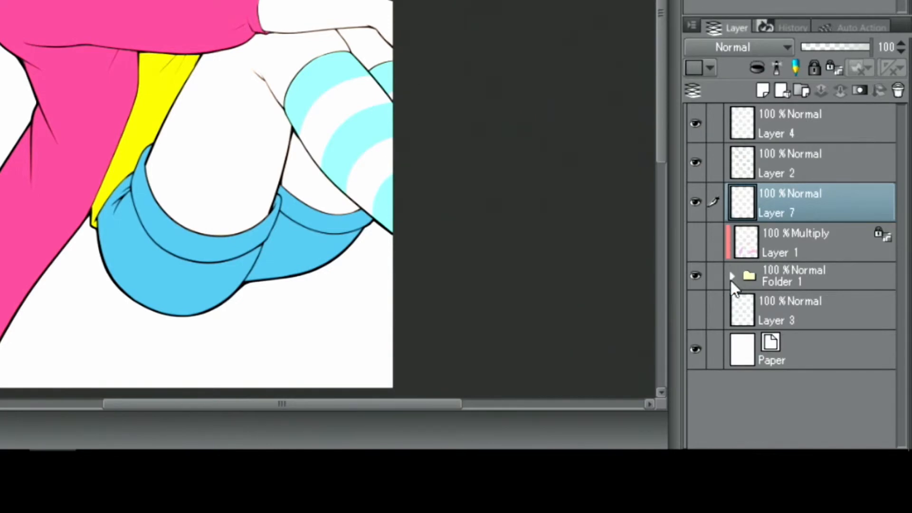
left_click(731, 276)
left_click(834, 317)
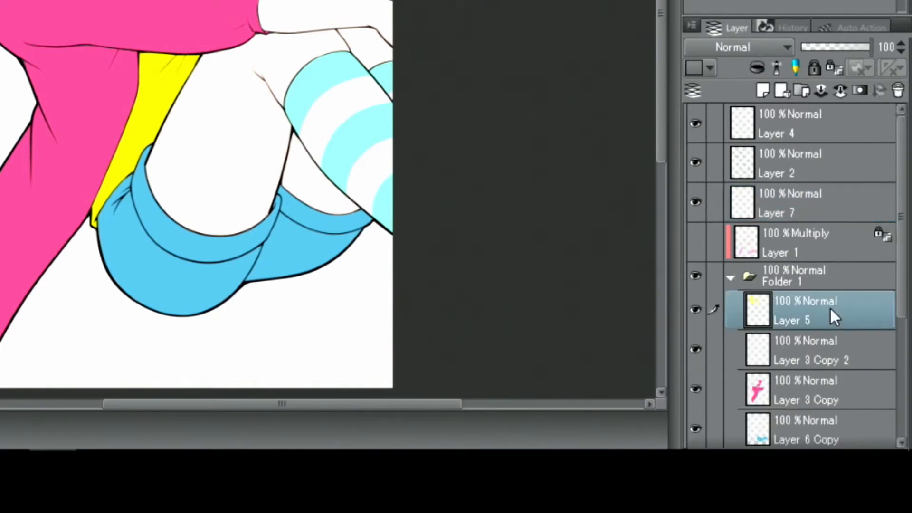
left_click(761, 89)
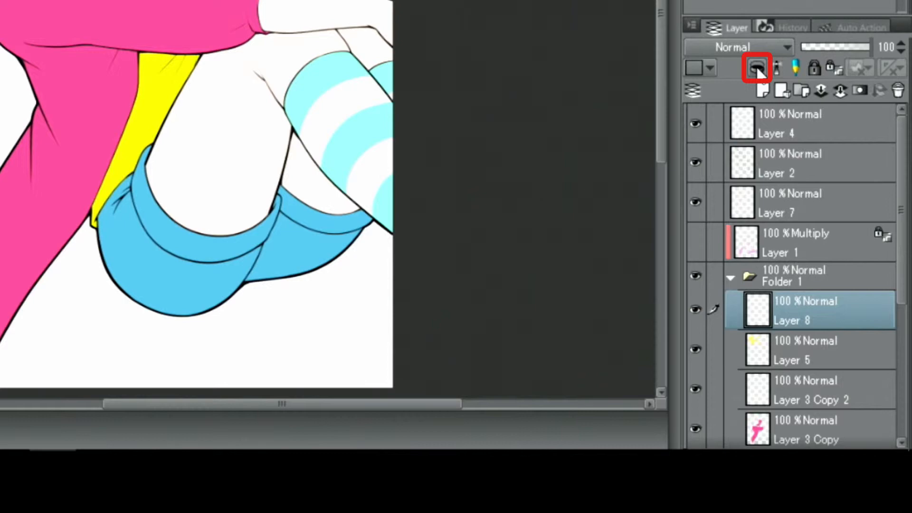
left_click(757, 68)
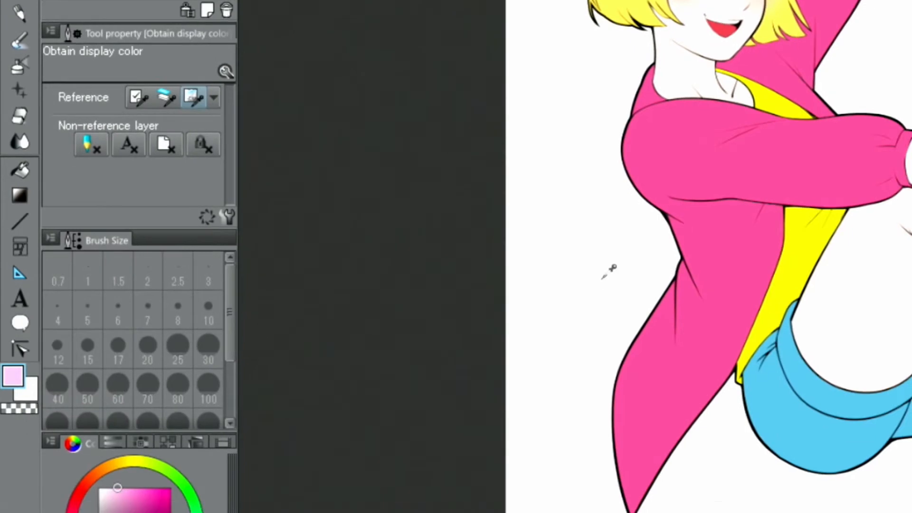
Sample the jacket's pink and paint pink streaks down the front hair beside the face with the G-pen
left_click(661, 371)
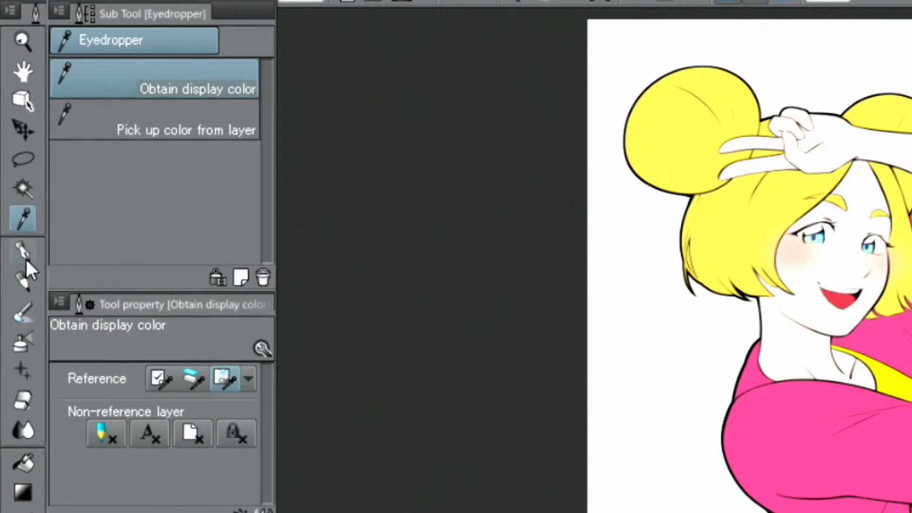
left_click(22, 251)
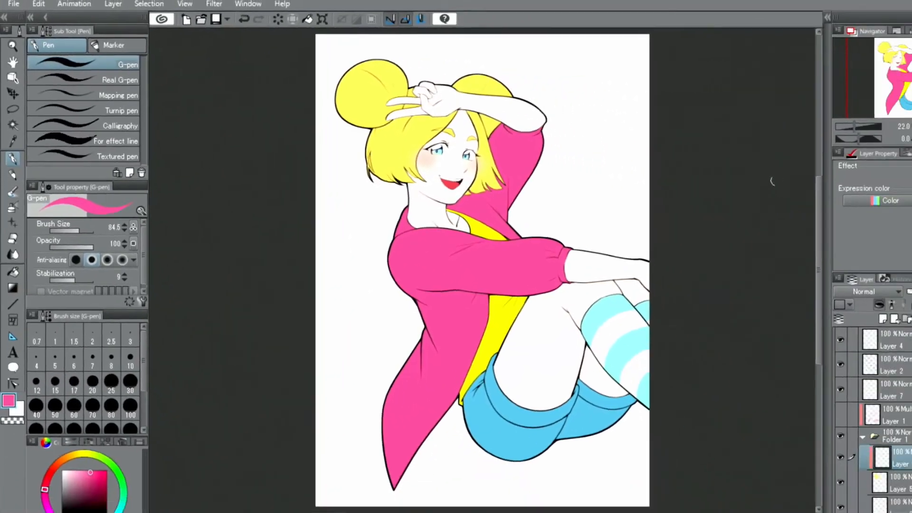
left_click(865, 121)
left_click(865, 121)
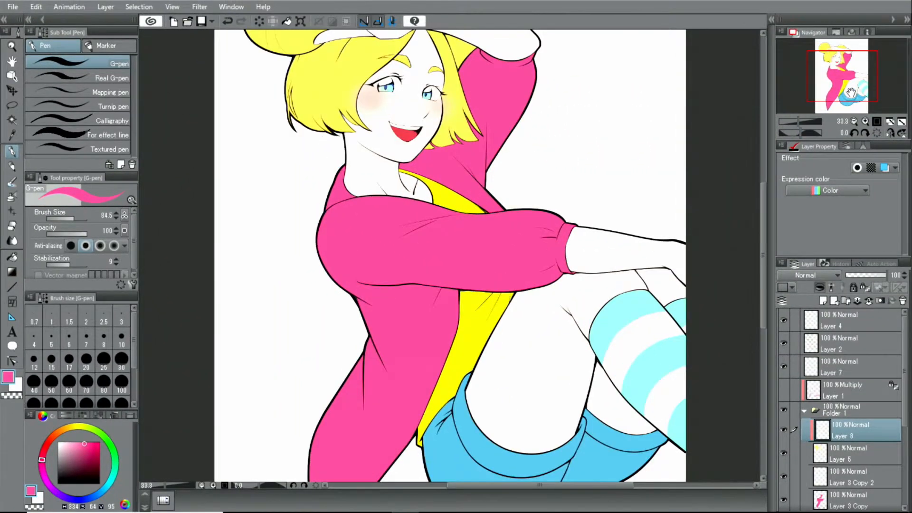
left_click_drag(852, 93, 838, 70)
left_click(865, 121)
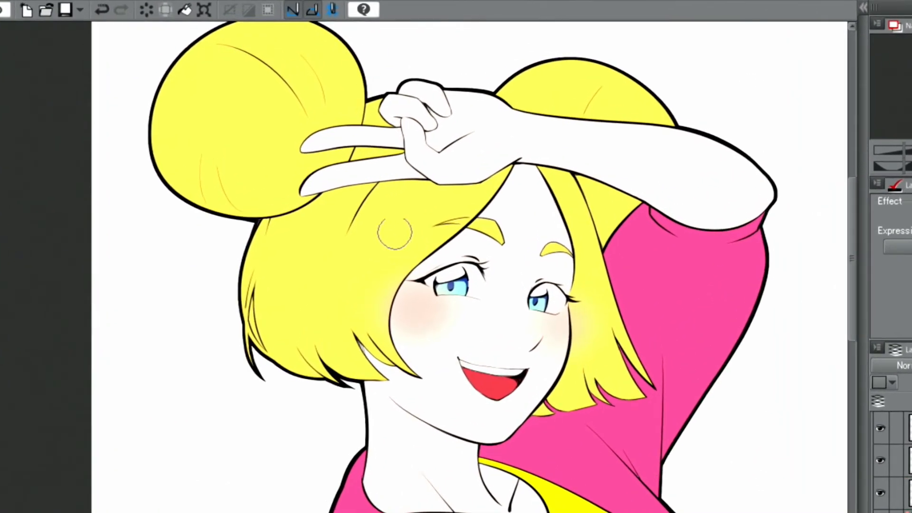
mouse_move(403, 183)
left_mouse_down()
mouse_move(382, 221)
mouse_move(377, 202)
mouse_move(348, 317)
mouse_move(394, 391)
left_mouse_up()
left_click_drag(363, 224, 347, 351)
left_click_drag(415, 178, 411, 400)
Paint pink streaks on both hair buns and along the hair strand on the far side of the face
mouse_move(614, 64)
left_mouse_down()
mouse_move(574, 128)
mouse_move(601, 72)
mouse_move(559, 131)
left_mouse_up()
left_click_drag(559, 179, 612, 370)
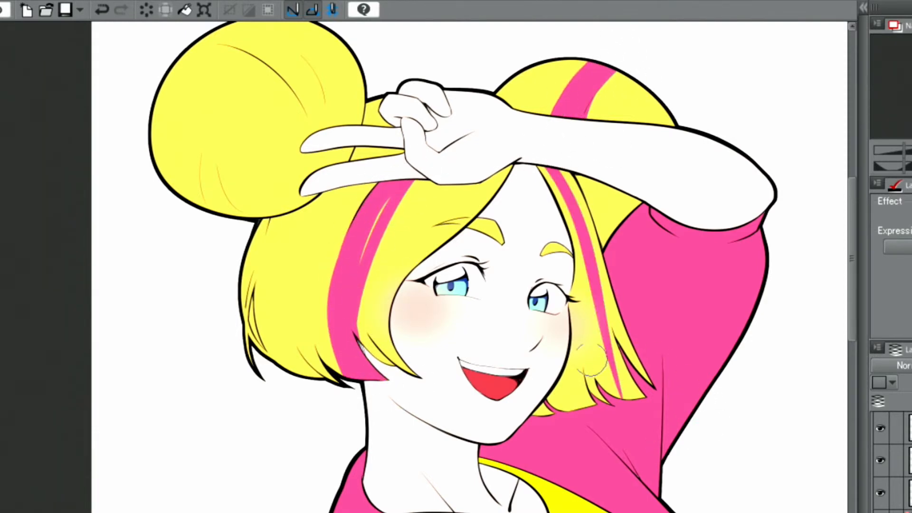
left_click_drag(232, 76, 216, 209)
mouse_move(247, 62)
left_mouse_down()
mouse_move(262, 241)
mouse_move(231, 88)
left_mouse_up()
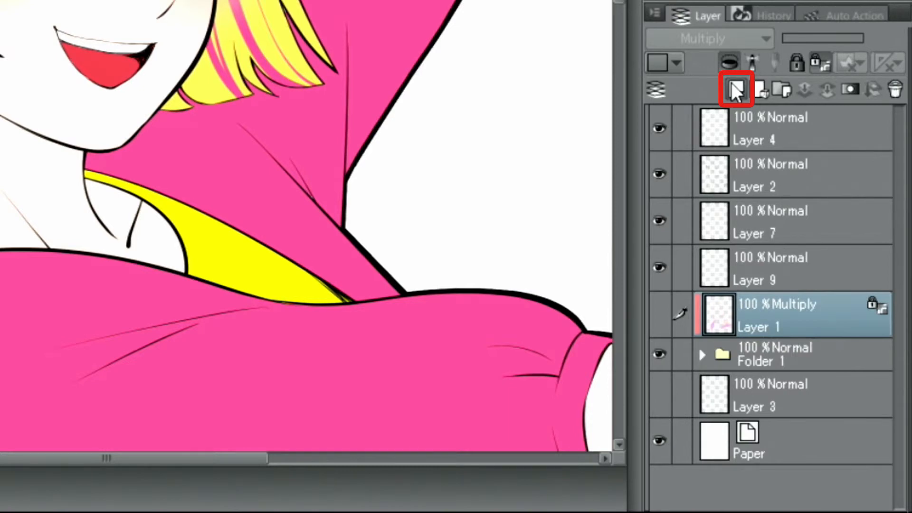
Add a raster layer above Layer 1, clip it to the layer below and choose a light pink (H 334, S 35, V 100)
left_click(736, 90)
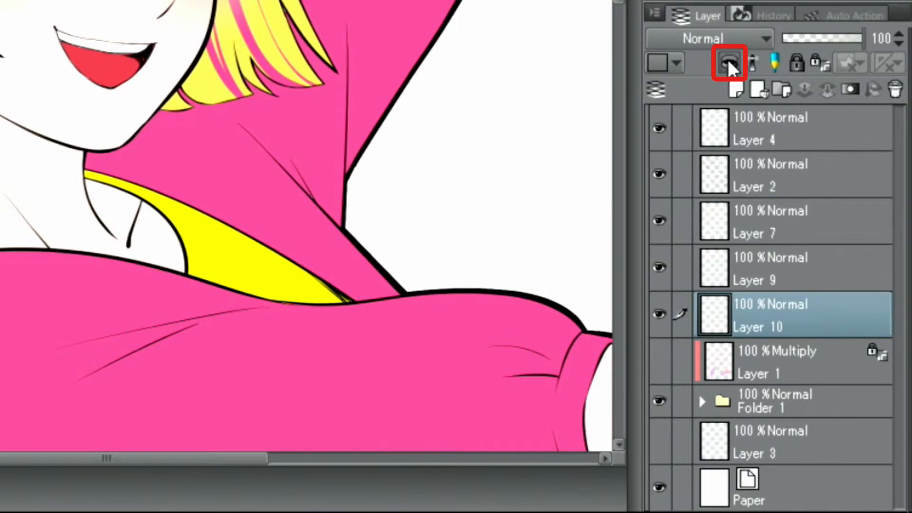
left_click(729, 63)
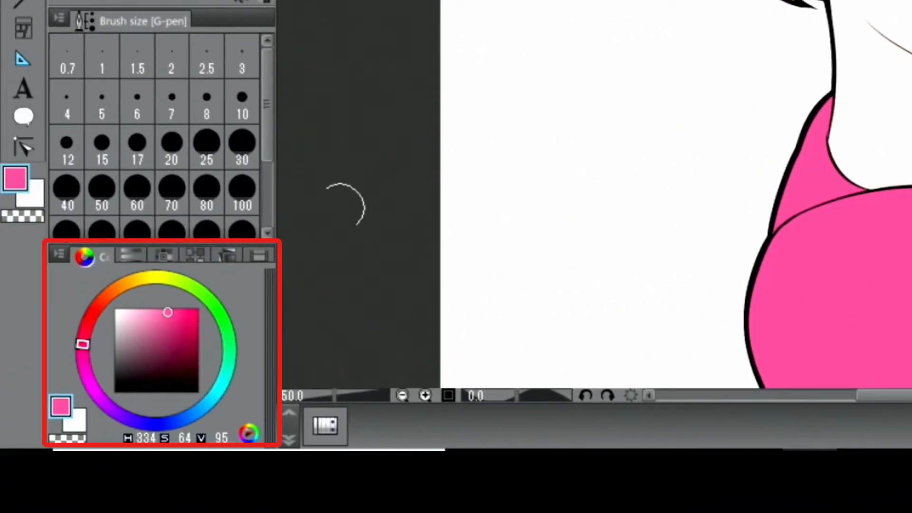
left_click_drag(164, 306, 143, 308)
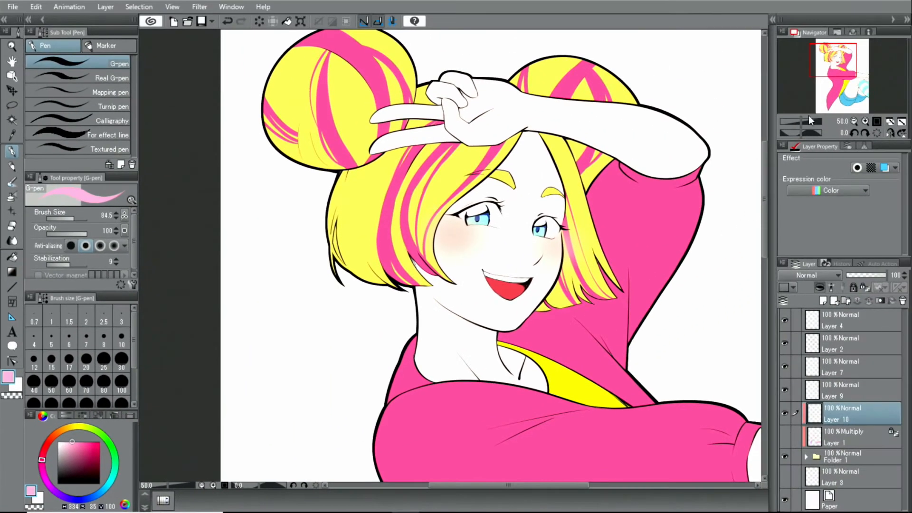
Rotate the canvas, set the G-pen's brush size to 48.8 and draw a light pink highlight along the front sleeve's upper edge
left_click_drag(828, 58, 838, 69)
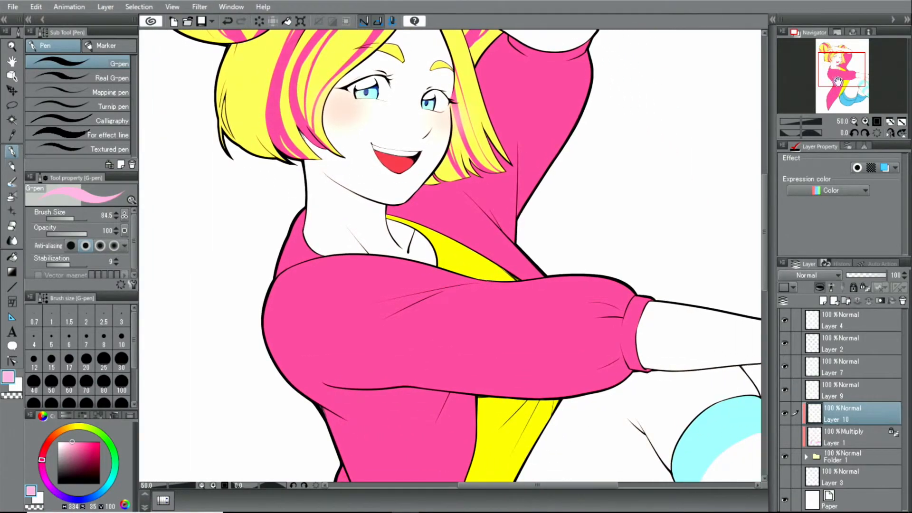
left_click(852, 133)
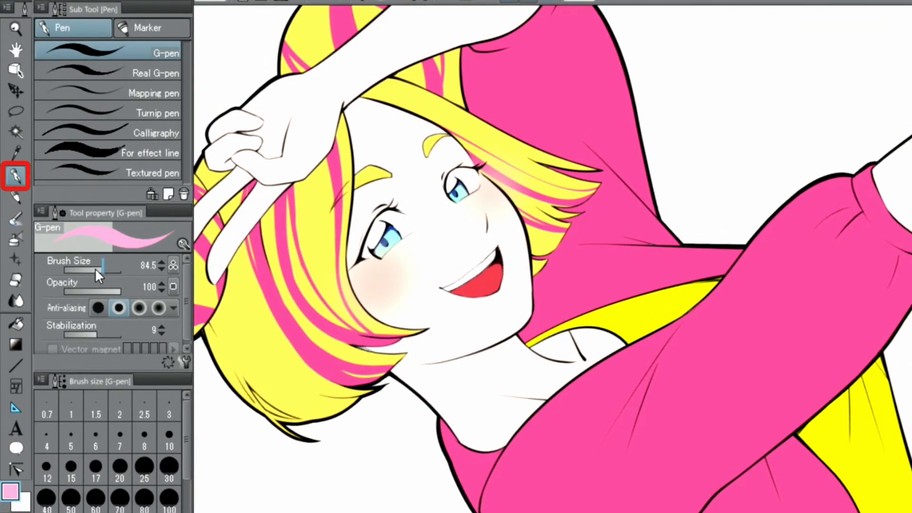
left_click_drag(96, 268, 99, 269)
mouse_move(872, 162)
left_mouse_down()
mouse_move(850, 178)
mouse_move(859, 177)
mouse_move(803, 190)
mouse_move(835, 174)
mouse_move(792, 212)
mouse_move(811, 186)
mouse_move(714, 291)
mouse_move(573, 372)
left_mouse_up()
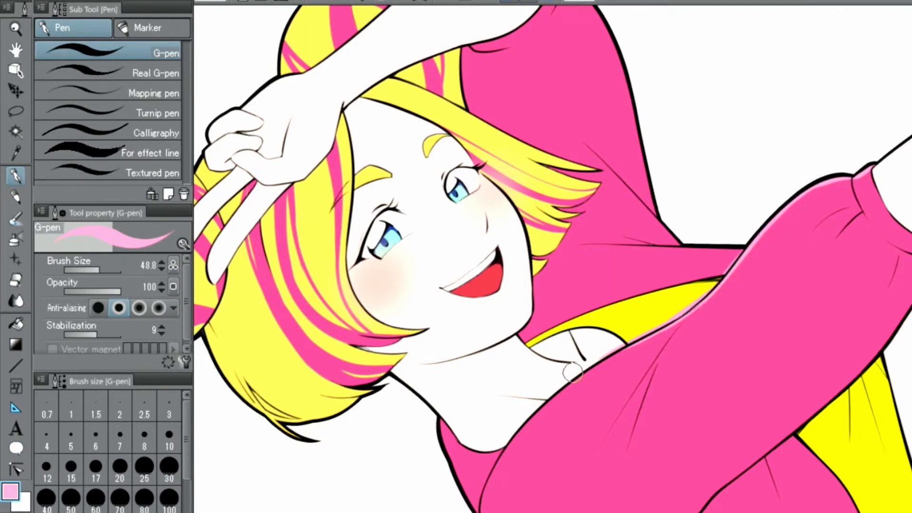
Sample the hair's yellow, choose a lighter tint of it and draw highlights on the front hair with the G-pen at size 48.8
left_click(20, 283)
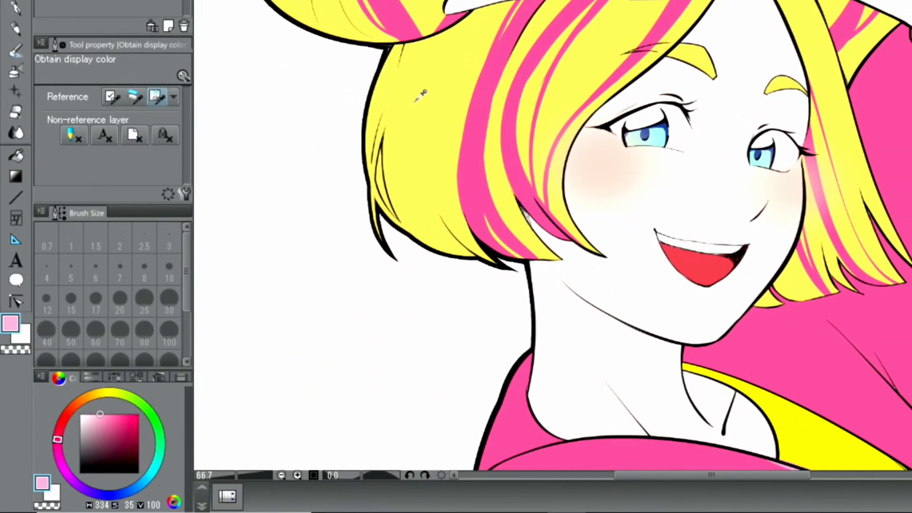
left_click(416, 99)
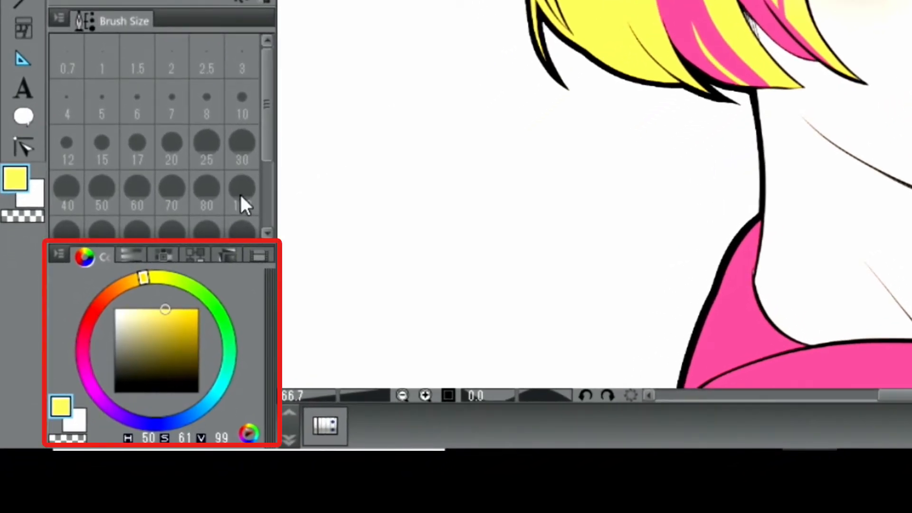
left_click_drag(152, 307, 142, 302)
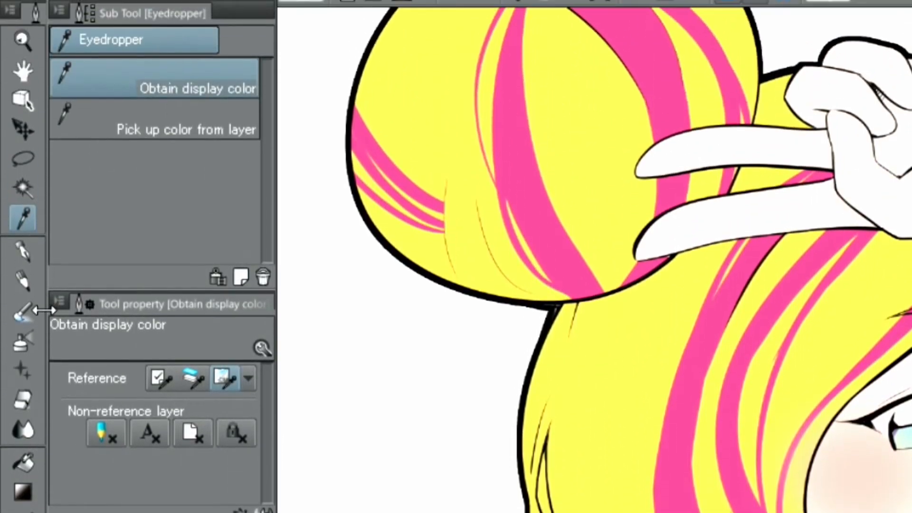
left_click(23, 129)
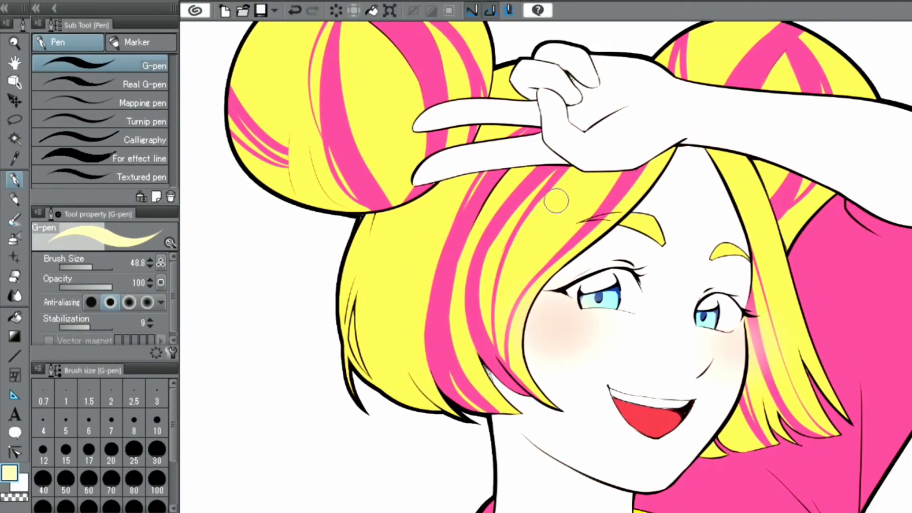
mouse_move(583, 179)
left_mouse_down()
mouse_move(525, 250)
mouse_move(554, 220)
left_mouse_up()
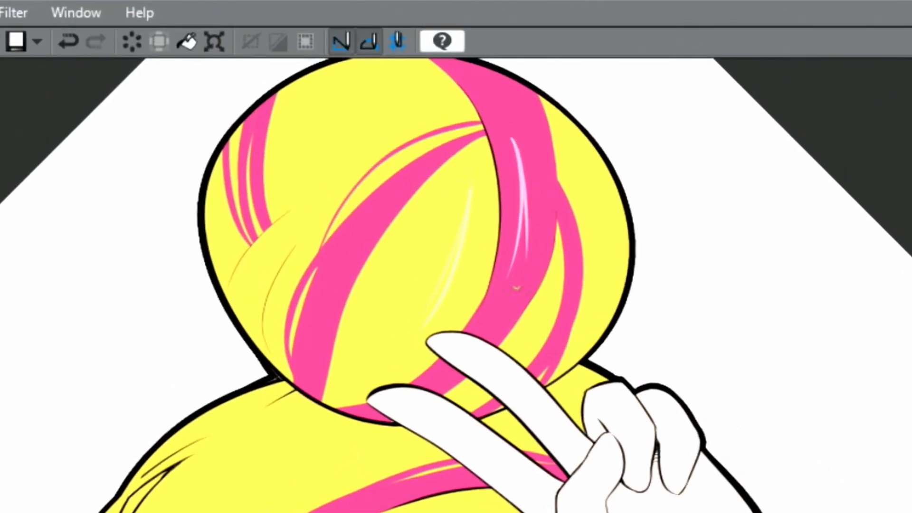
Draw thin light pink highlight strokes along the hair bun's wide pink streak and make the Multiply shading layer, Layer 1, visible
left_click_drag(532, 219, 504, 310)
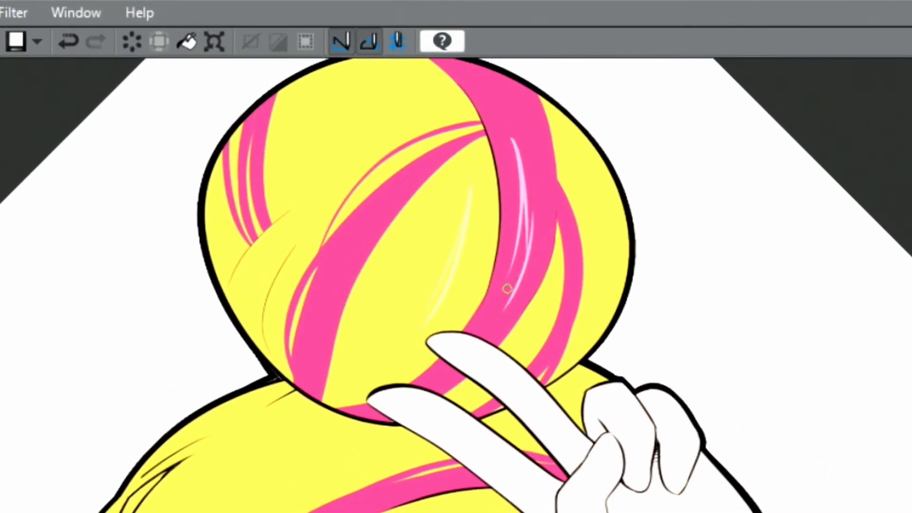
left_click_drag(523, 267, 529, 222)
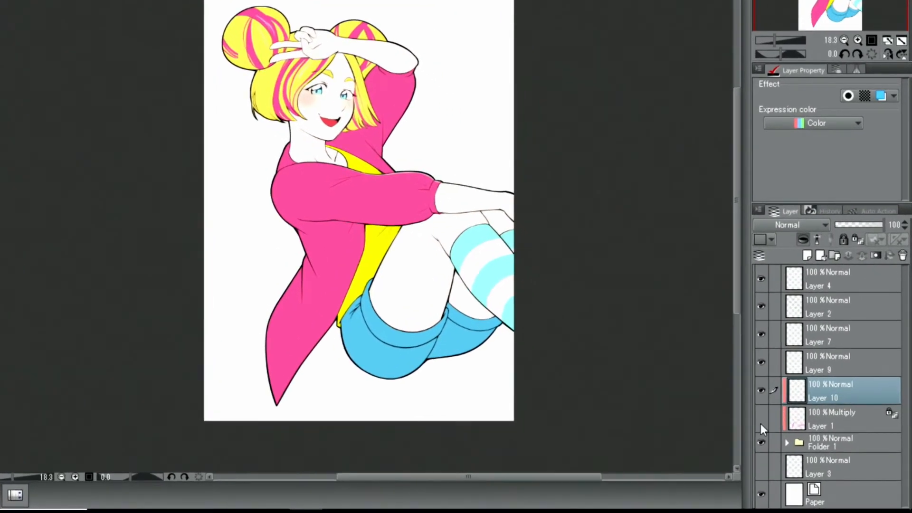
left_click(761, 419)
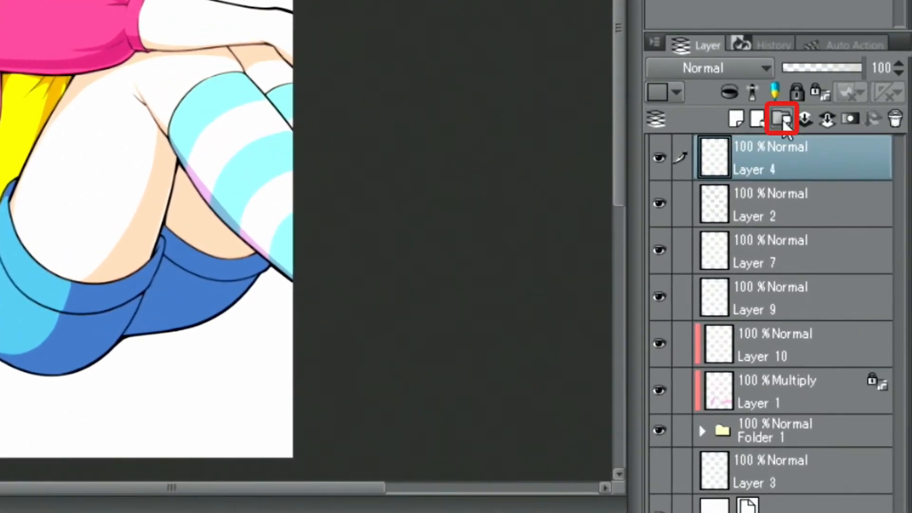
Create a layer folder above Layer 4, move Layer 4 and Layer 2 into it, and check its contents by toggling its visibility
left_click(781, 120)
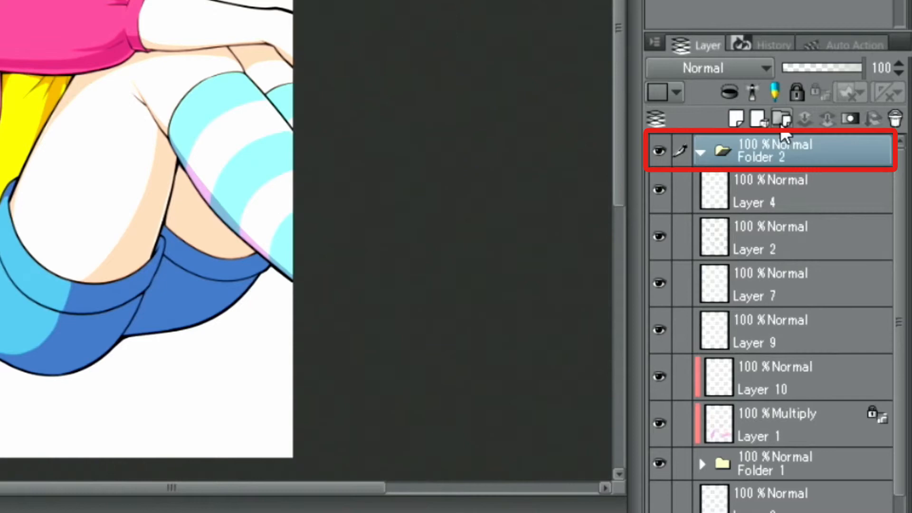
left_click(784, 195)
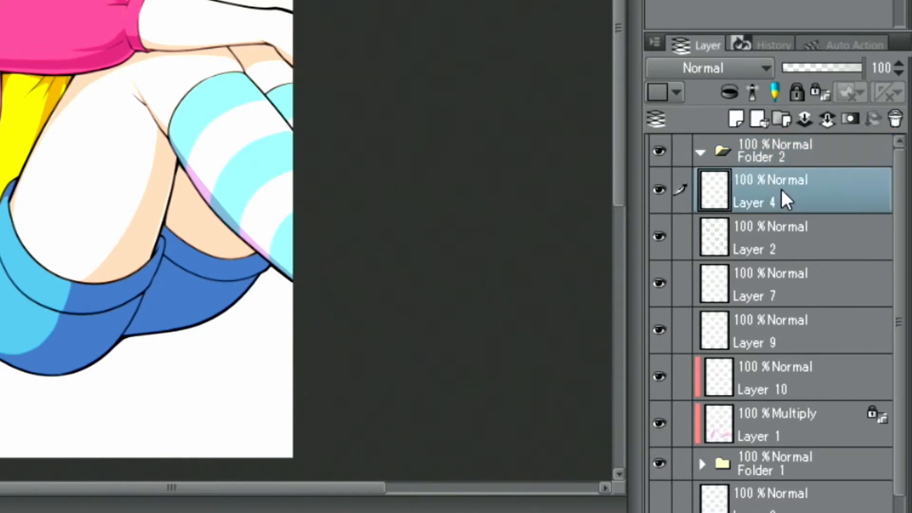
left_click(682, 234)
left_click_drag(802, 192, 782, 158)
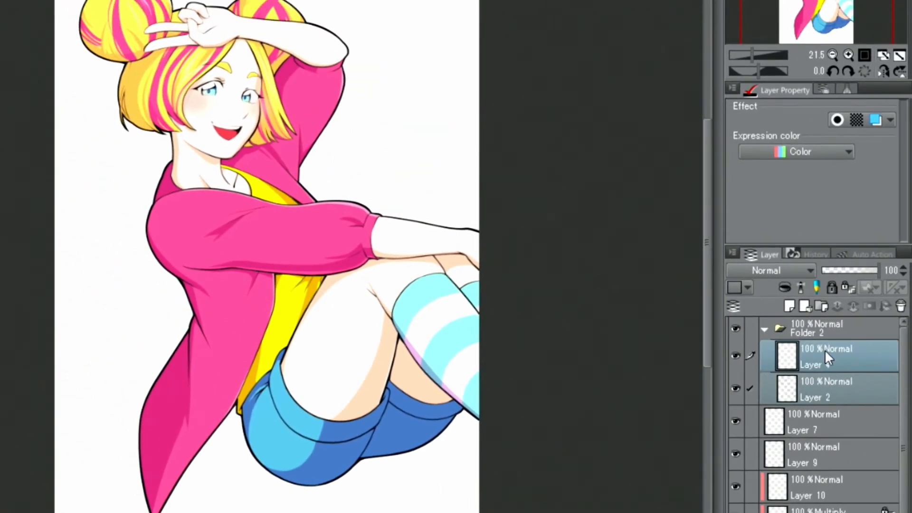
left_click(807, 349)
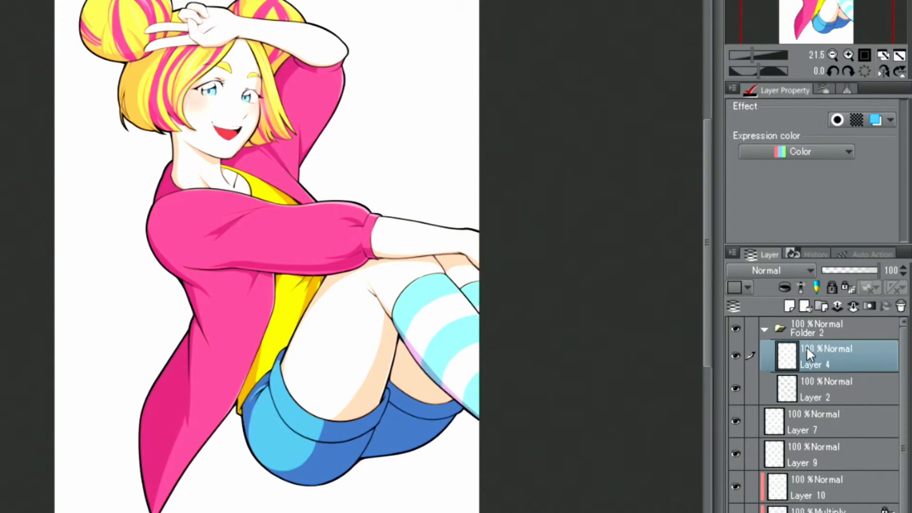
left_click(733, 332)
left_click(734, 331)
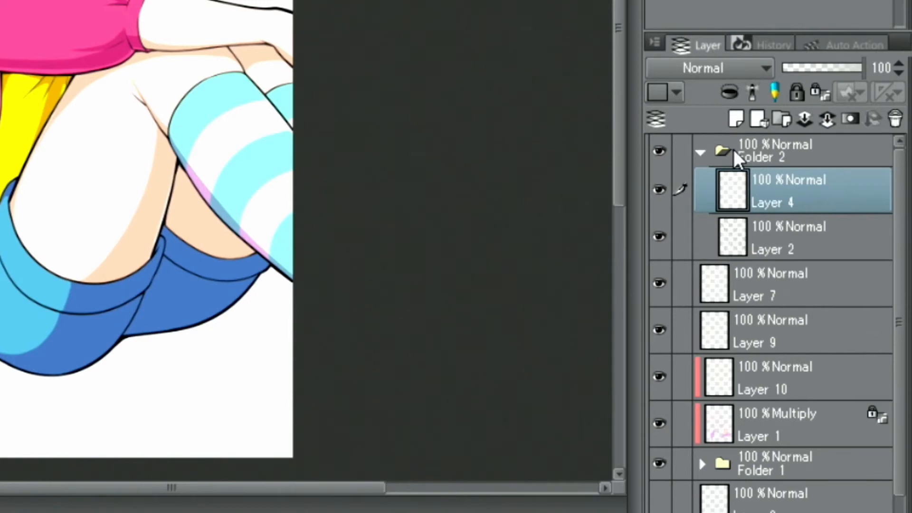
Turn on the layer color effect for Folder 2 and set its color to dark blue (H 229, S 79, V 47)
left_click(741, 175)
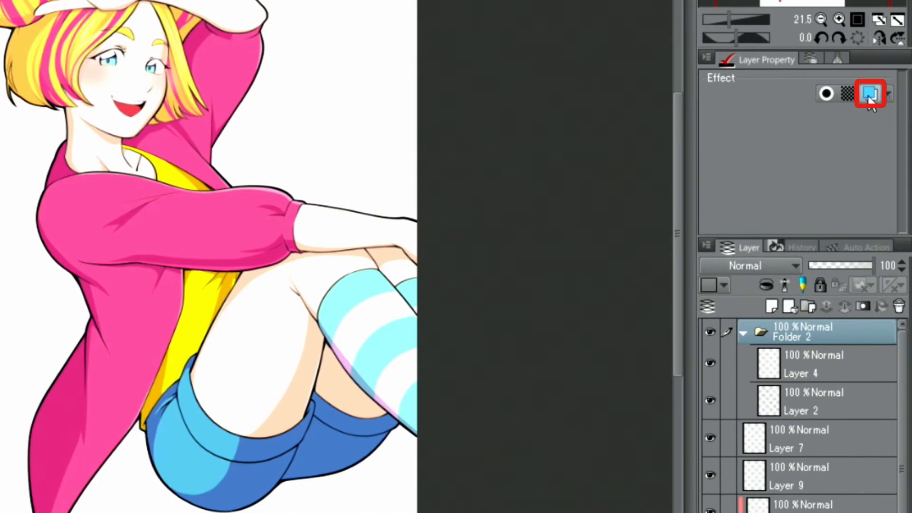
left_click(870, 95)
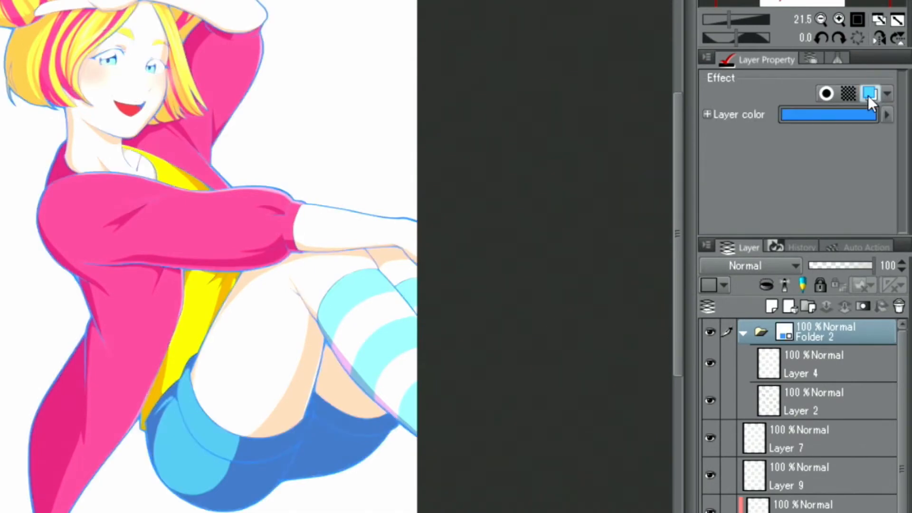
left_click(883, 115)
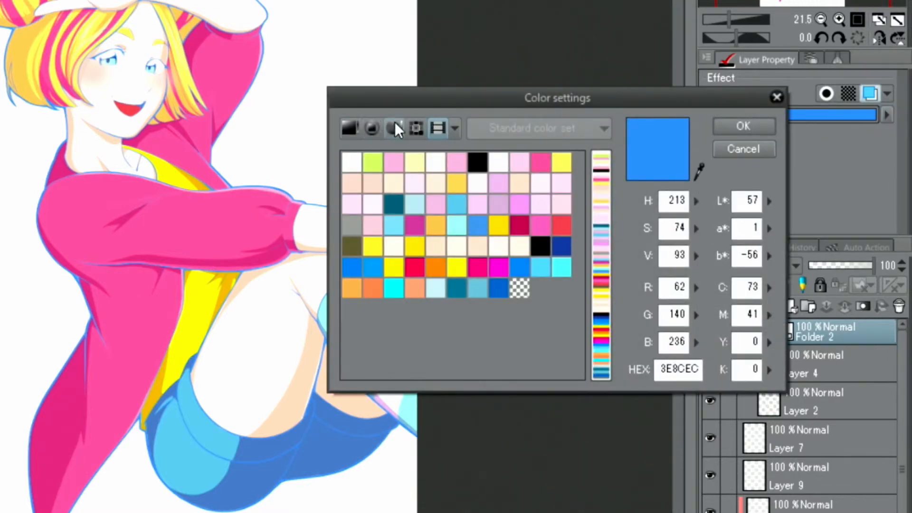
left_click(350, 129)
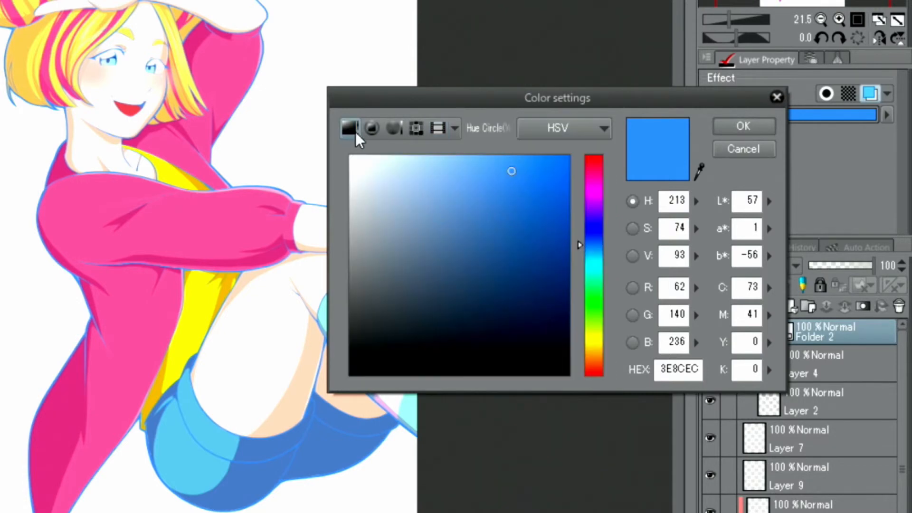
left_click(591, 235)
left_click_drag(522, 274, 522, 271)
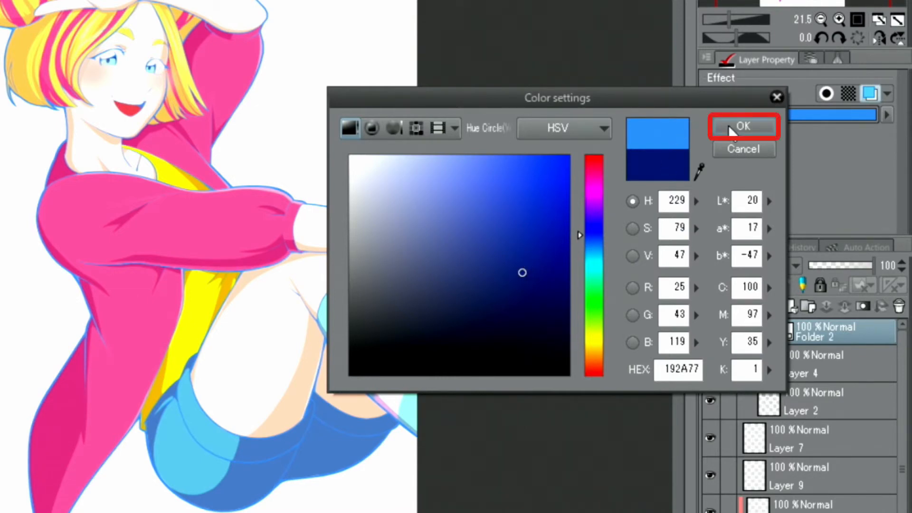
left_click(731, 128)
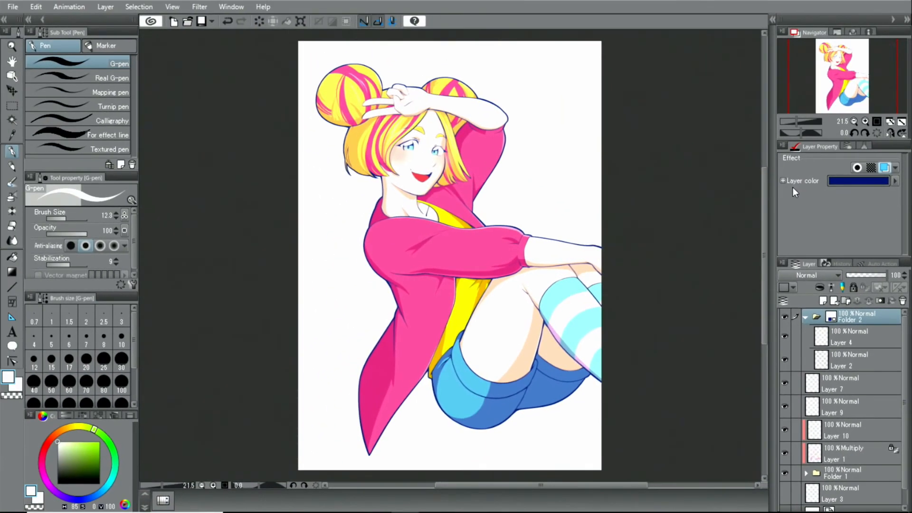
Collapse Folder 2, add a raster layer and move it directly below Folder 1 as the background layer
left_click(806, 317)
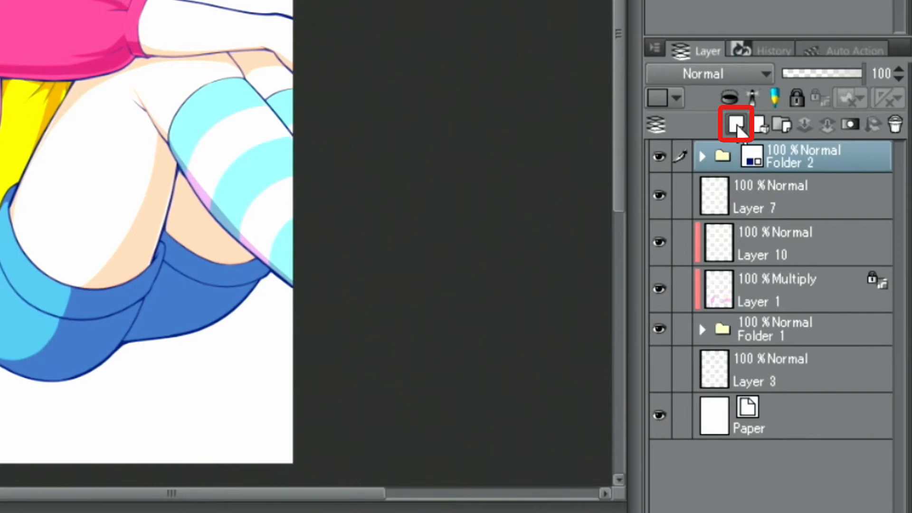
left_click(736, 125)
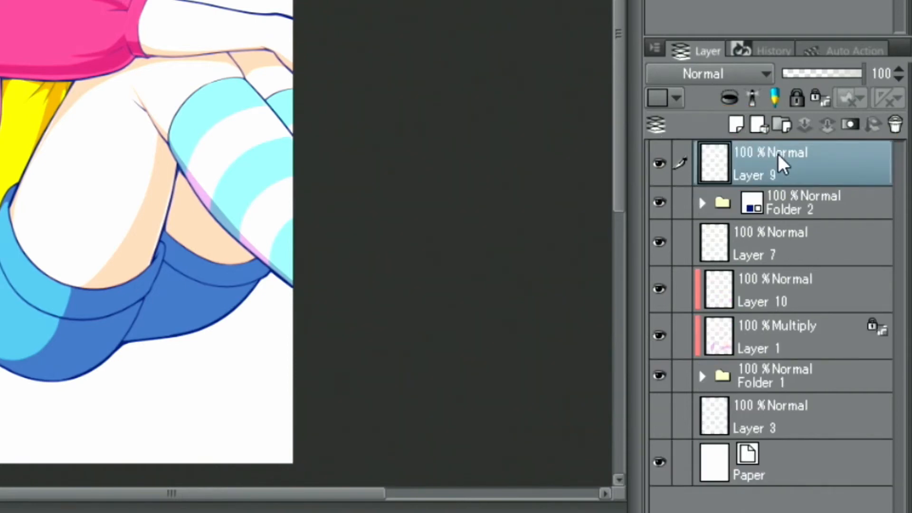
left_click_drag(791, 169, 769, 389)
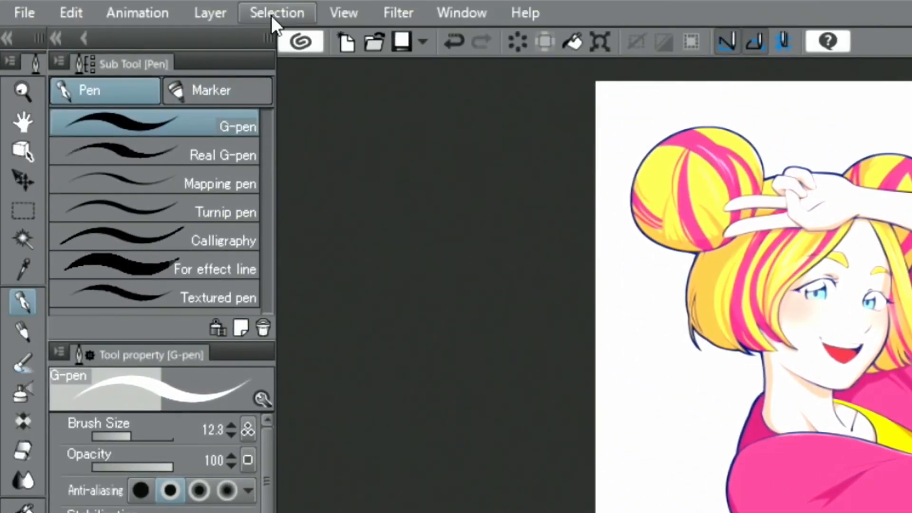
Select the whole canvas, fill the background layer with lime green (H 85, S 77, V 100) and deselect
left_click(274, 13)
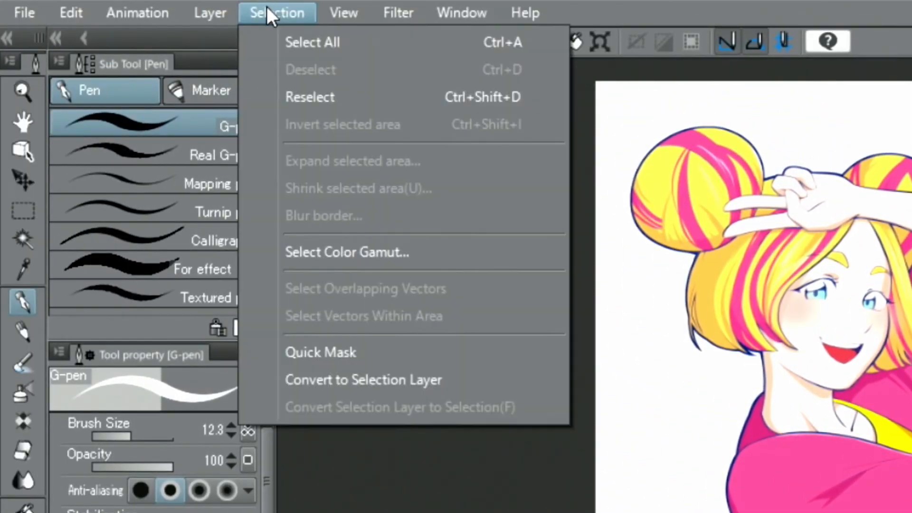
left_click(278, 41)
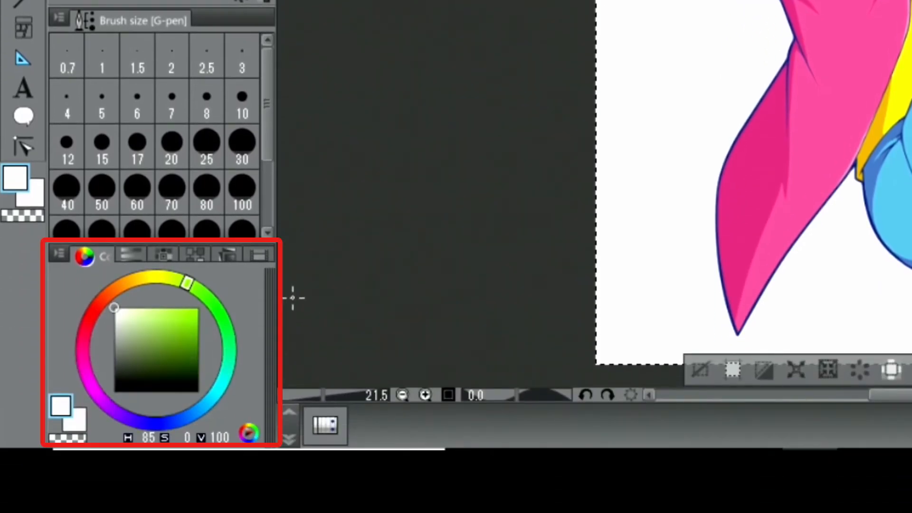
mouse_move(174, 306)
left_mouse_down()
mouse_move(160, 309)
mouse_move(181, 288)
left_mouse_up()
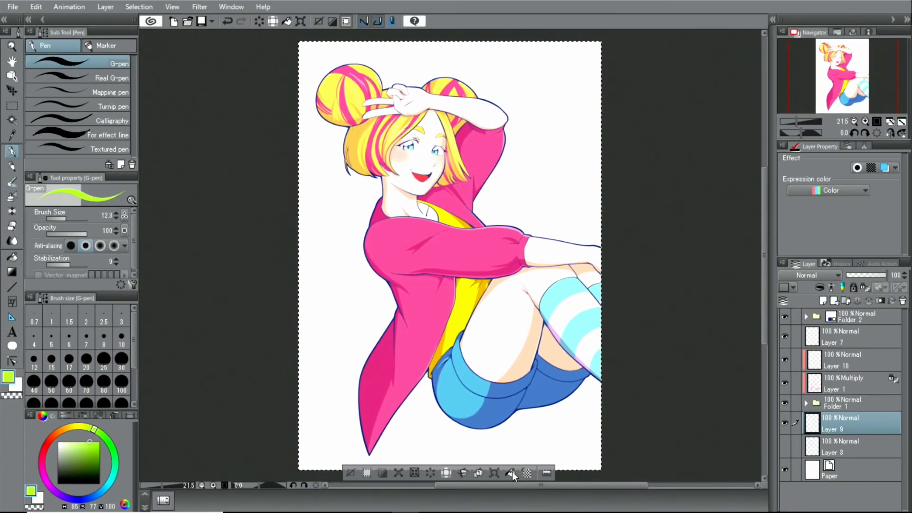
left_click(511, 472)
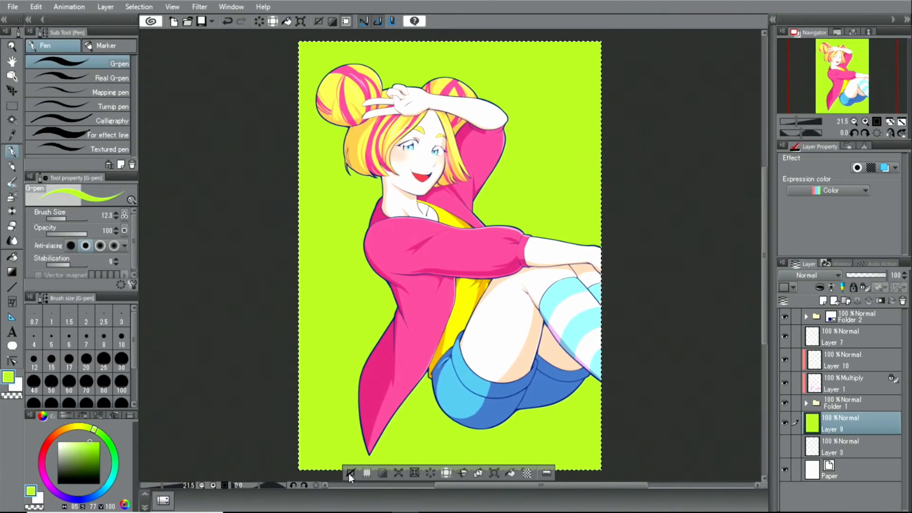
left_click(349, 473)
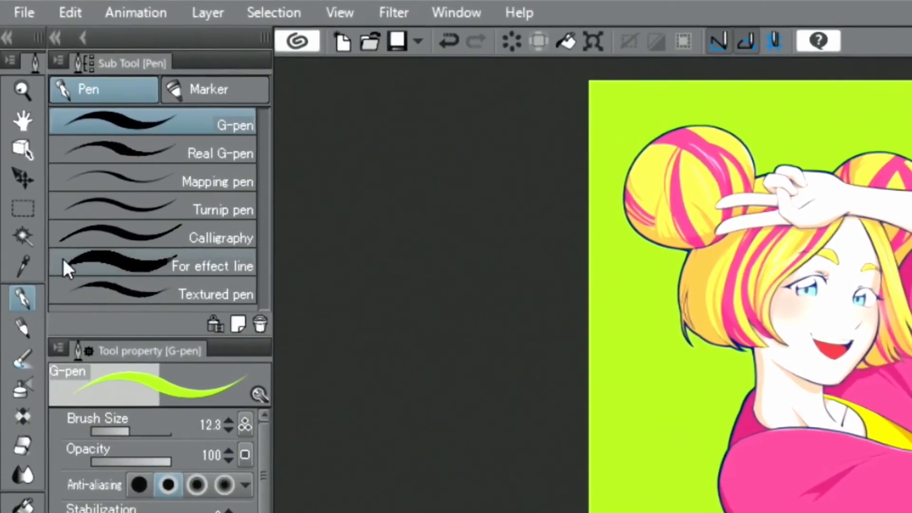
Lasso a cloud-like shape around the character on the green background layer, delete the enclosed fill and deselect
left_click(19, 211)
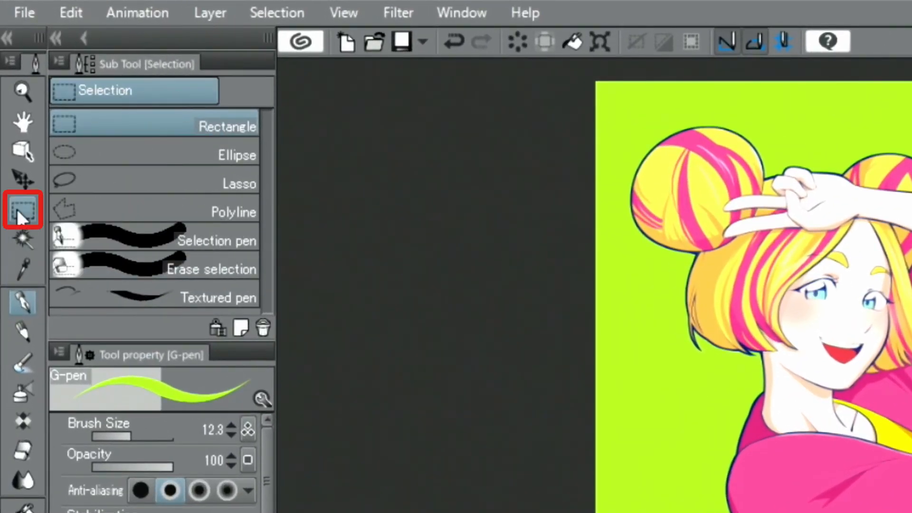
left_click(67, 191)
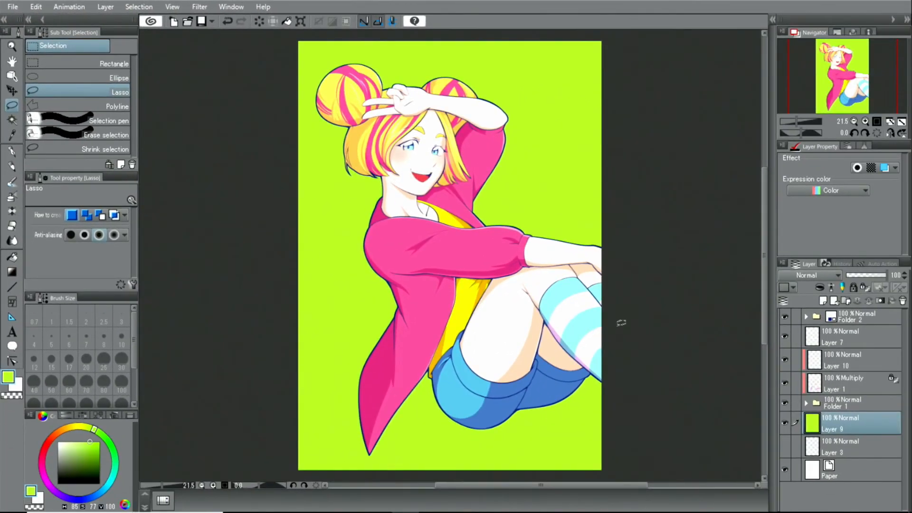
mouse_move(849, 442)
left_mouse_down()
mouse_move(867, 458)
mouse_move(788, 512)
left_mouse_up()
mouse_move(549, 382)
left_mouse_down()
mouse_move(529, 376)
mouse_move(457, 427)
mouse_move(452, 404)
mouse_move(309, 317)
mouse_move(353, 179)
mouse_move(342, 95)
mouse_move(377, 53)
mouse_move(473, 102)
mouse_move(563, 186)
mouse_move(642, 283)
mouse_move(620, 326)
left_mouse_up()
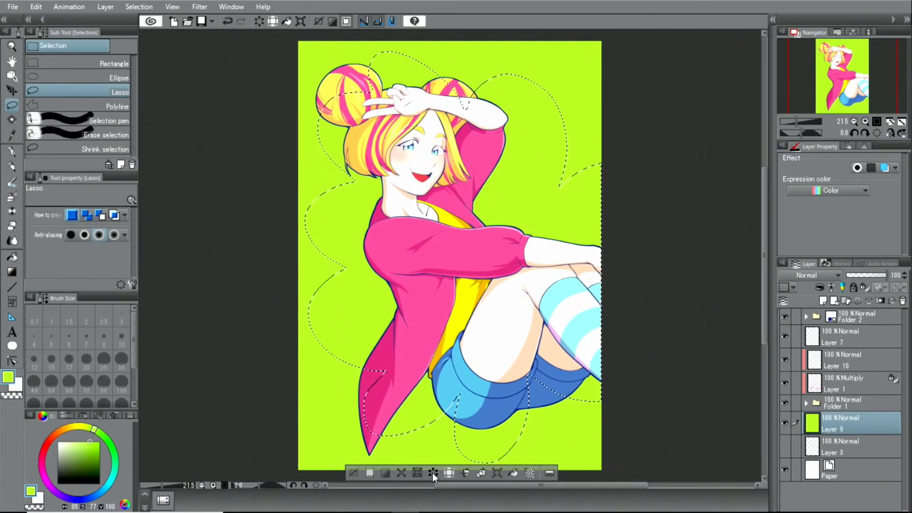
left_click(432, 472)
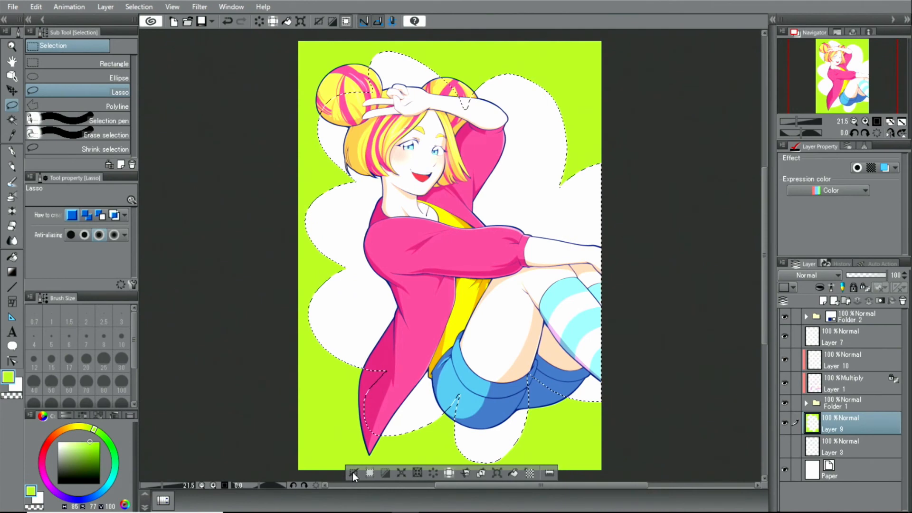
left_click(345, 468)
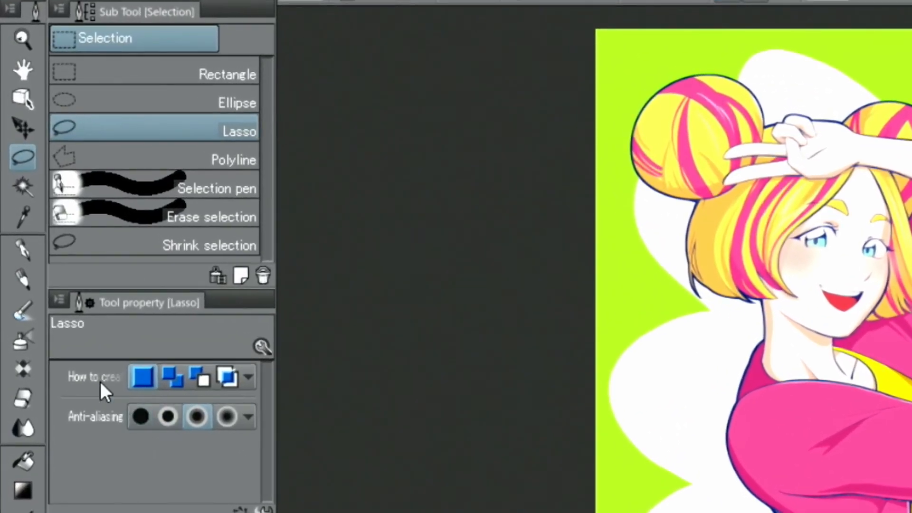
Choose the Star decoration brush and white, and draw a trail of small stars at size 60 across the lower-left green background
left_click(17, 274)
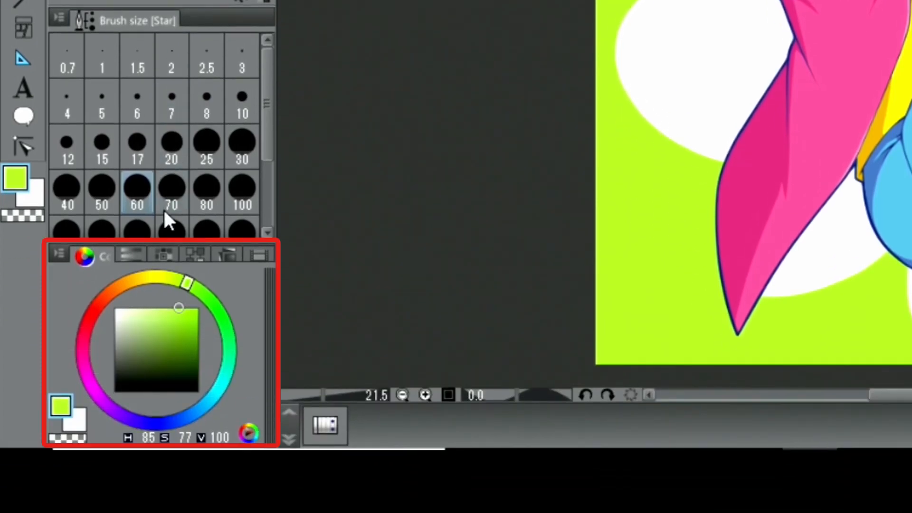
mouse_move(178, 308)
left_mouse_down()
mouse_move(147, 302)
mouse_move(116, 279)
left_mouse_up()
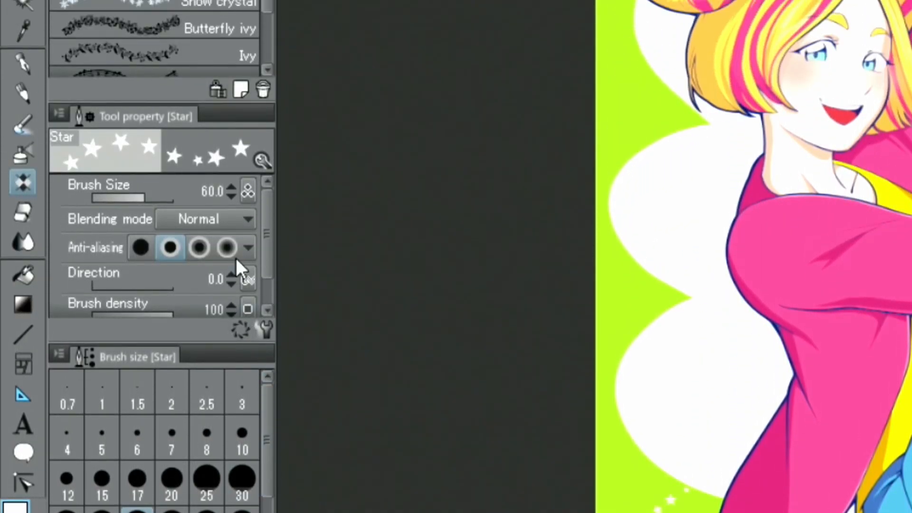
Set the Star brush size to 221.4 and stamp large white stars in all four corner areas of the green background
left_click(230, 185)
left_click(230, 186)
left_click(230, 185)
left_click_drag(145, 196, 156, 196)
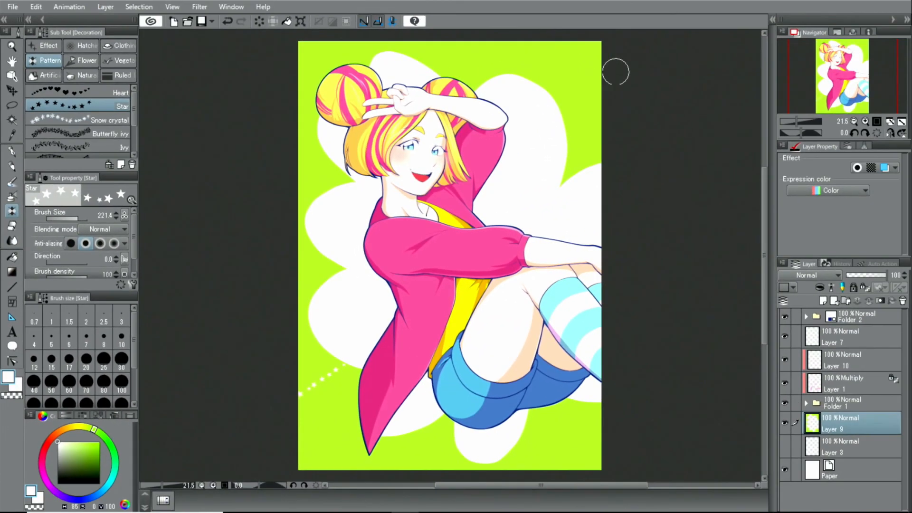
left_click(580, 112)
left_click(548, 67)
left_click(308, 47)
left_click(319, 70)
left_click_drag(350, 386, 274, 454)
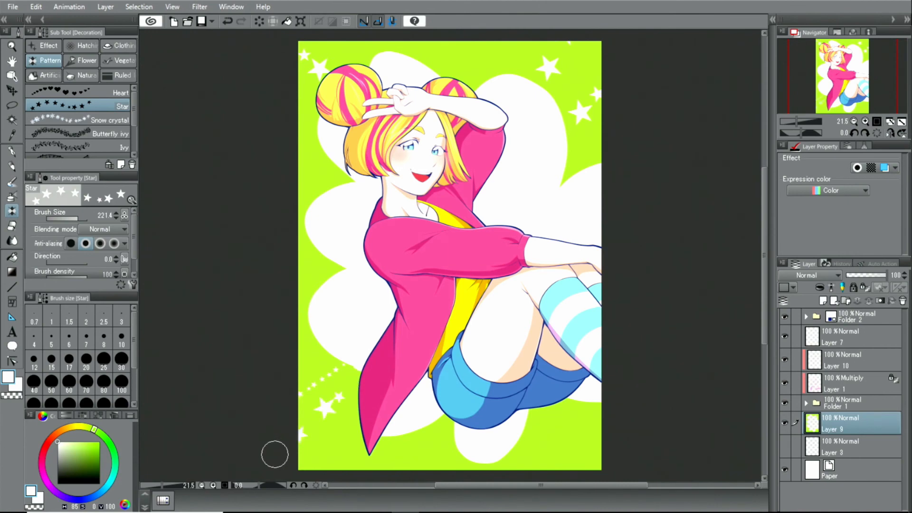
left_click_drag(539, 398, 594, 458)
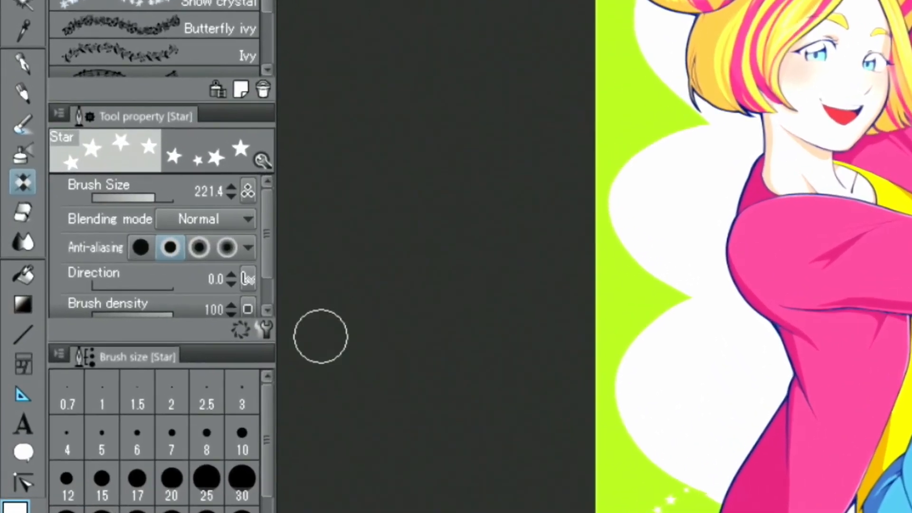
Reduce the Star brush size to 73.7 and draw trails of small white stars across the background's outer edges
left_click_drag(160, 197, 147, 198)
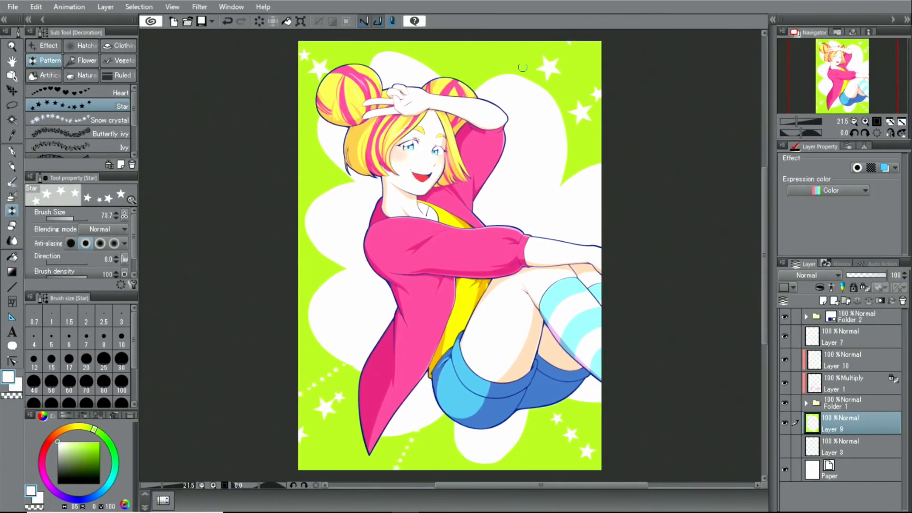
left_click_drag(334, 144, 250, 155)
left_click_drag(333, 255, 264, 258)
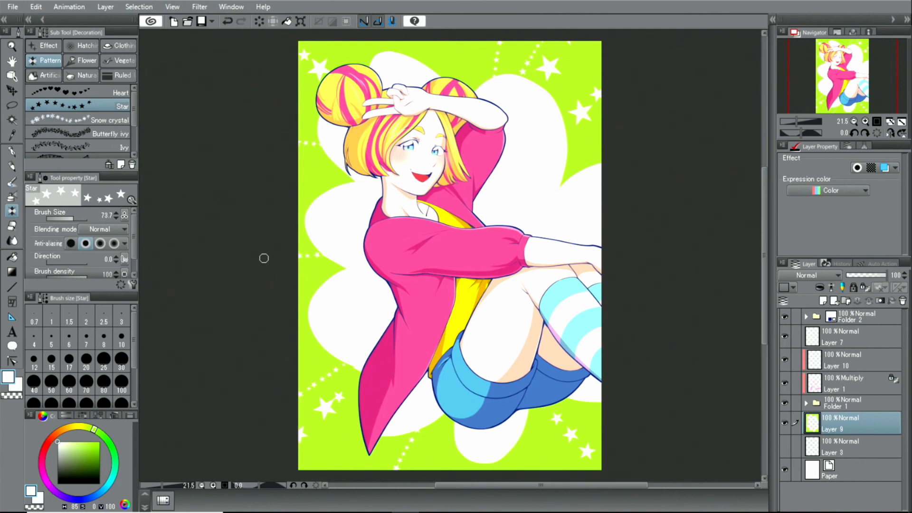